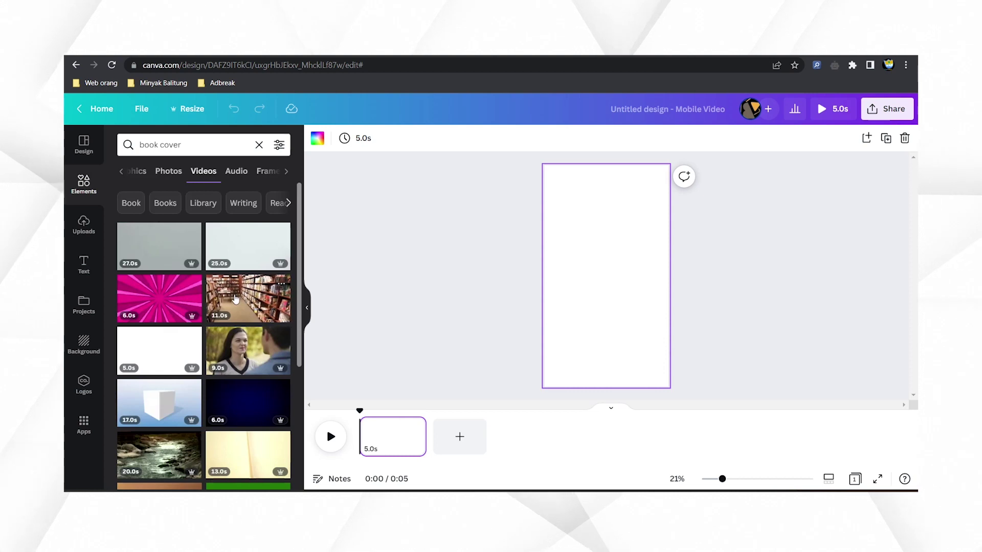
Insert the 11-second bookstore aisle video on the first page and enlarge it to fill the whole page.
{"action": "left_click", "coordinate": [245, 299]}
{"action": "left_click_drag", "start_coordinate": [657, 305], "coordinate": [801, 387]}
{"action": "left_click_drag", "start_coordinate": [572, 249], "coordinate": [399, 169]}
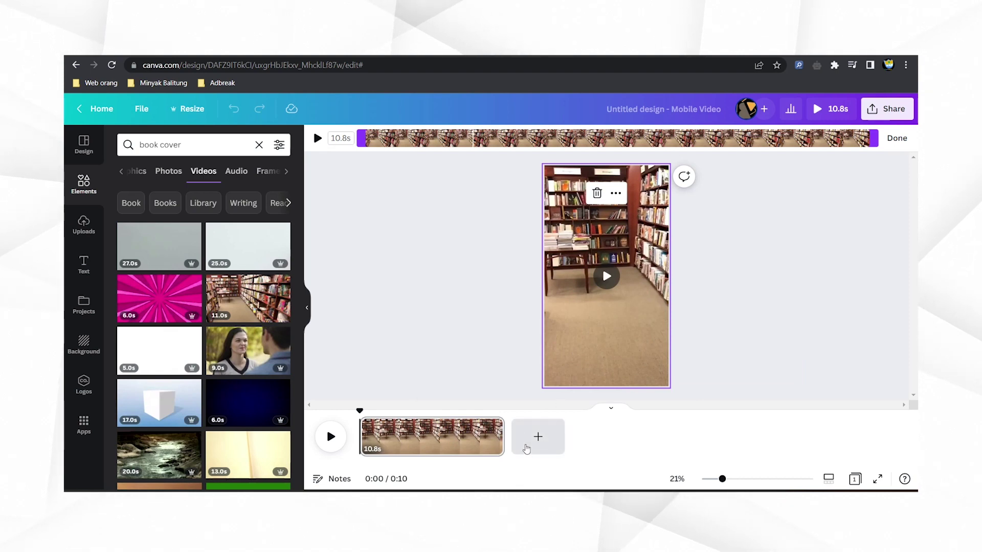
Add a second page, search the videos for "people interacting", and fill the page with the 7-second overhead clip of a round-table meeting.
{"action": "left_click", "coordinate": [540, 438]}
{"action": "left_click", "coordinate": [123, 146]}
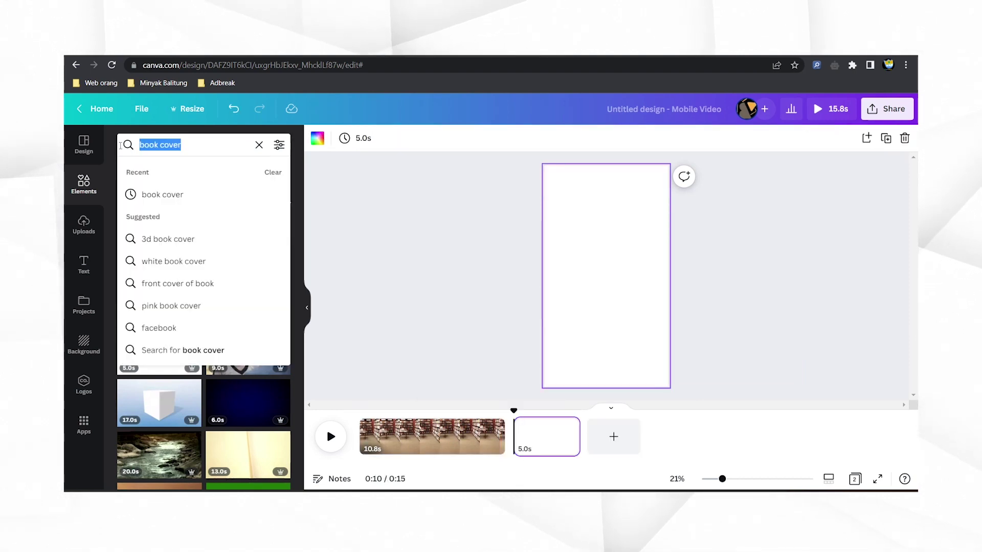
{"action": "type", "text": "people inter"}
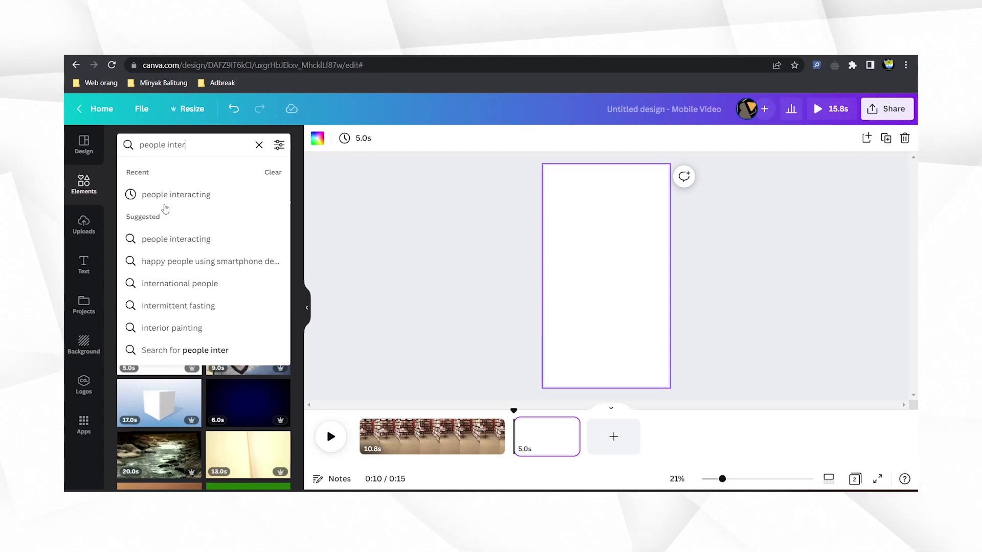
{"action": "left_click", "coordinate": [176, 195]}
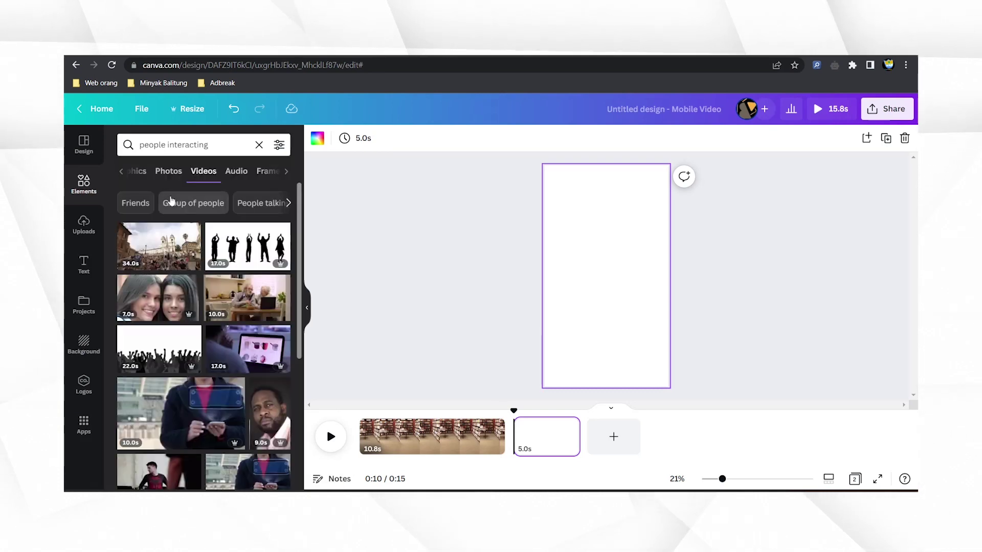
{"action": "scroll", "coordinate": [225, 330], "scroll_direction": "down", "scroll_amount": 10}
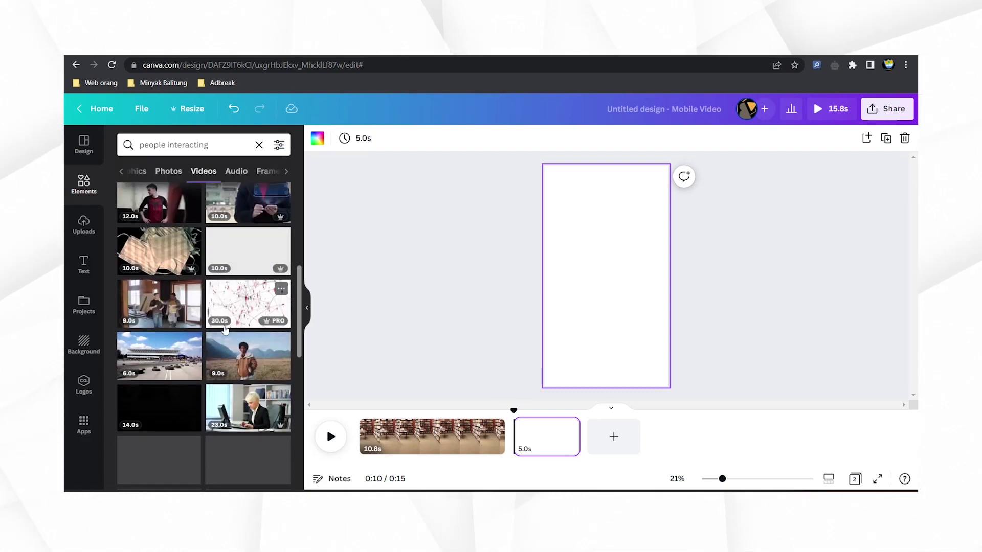
{"action": "scroll", "coordinate": [225, 330], "scroll_direction": "down", "scroll_amount": 5}
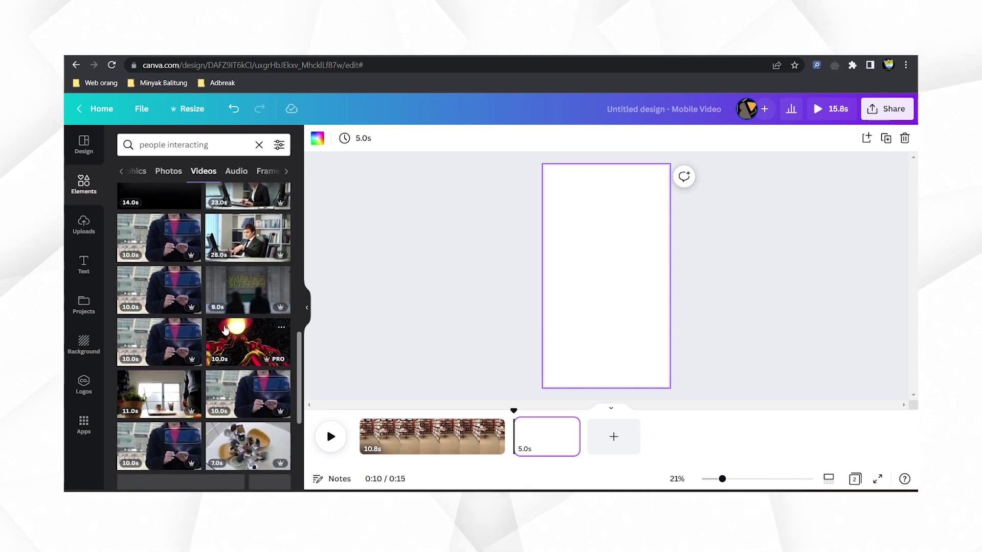
{"action": "left_click", "coordinate": [247, 381]}
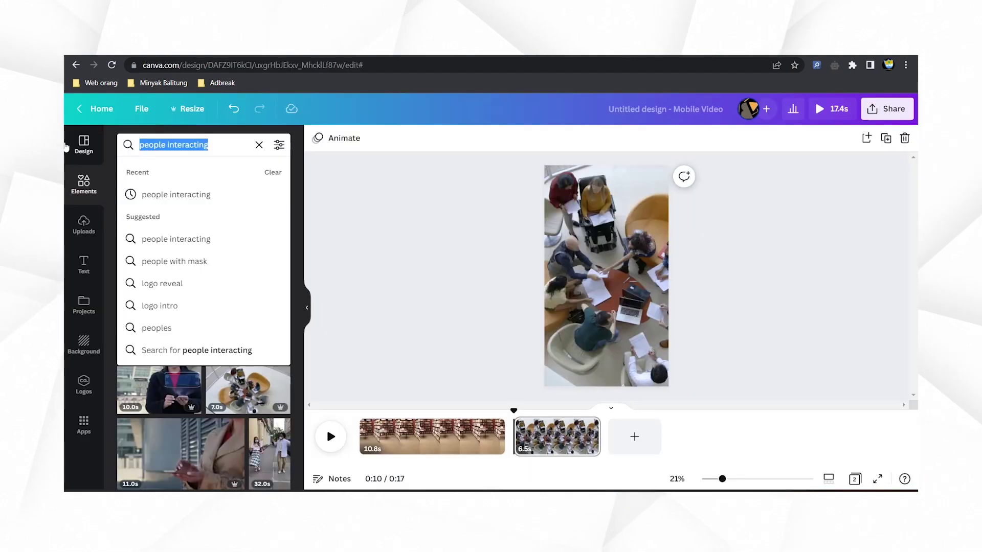
Search the videos for "book reading" and insert the 43-second clip of the woman reading on a new third page.
{"action": "type", "text": "b"}
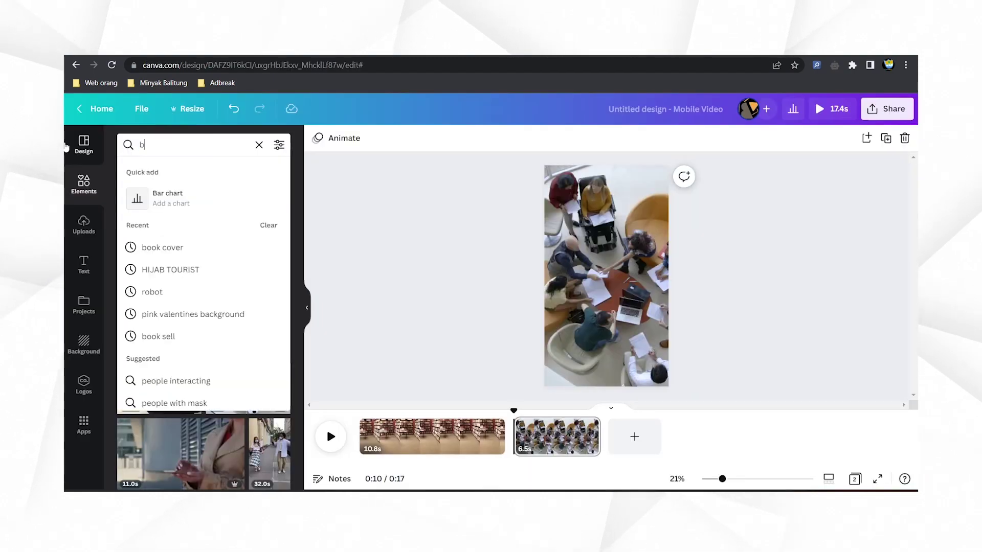
{"action": "type", "text": "ook reading"}
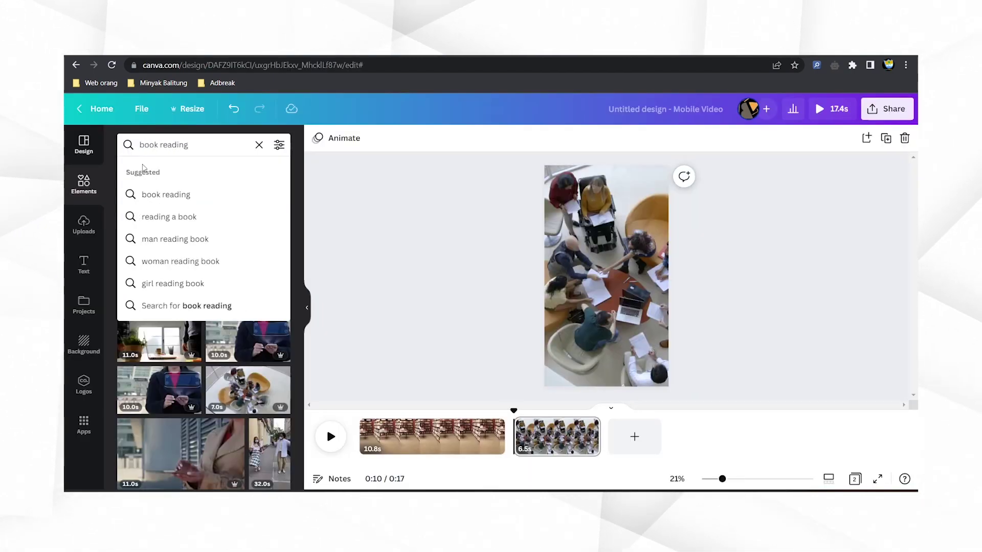
{"action": "left_click", "coordinate": [164, 197]}
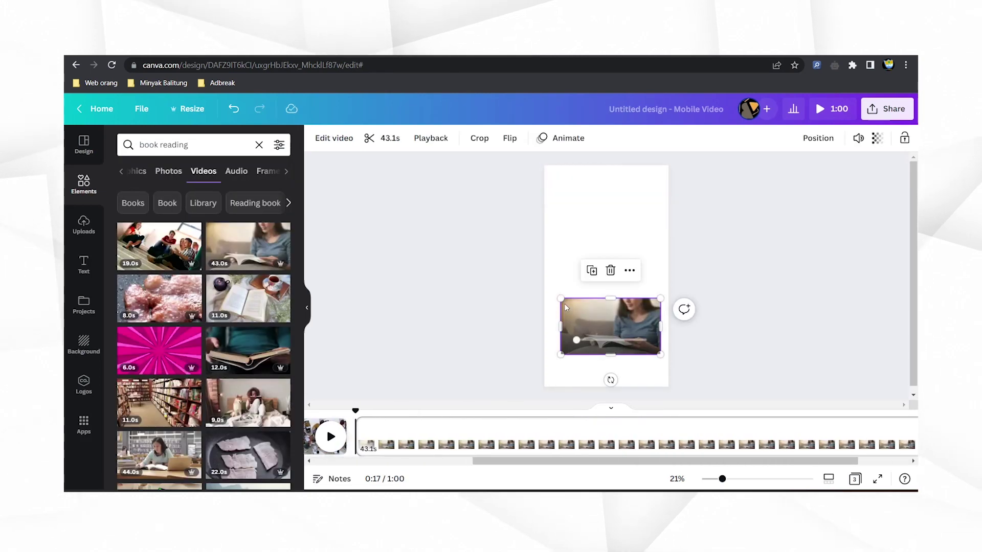
Enlarge the reading clip to cover the third page and shift it so the open book is in frame.
{"action": "left_click_drag", "start_coordinate": [556, 299], "coordinate": [325, 165]}
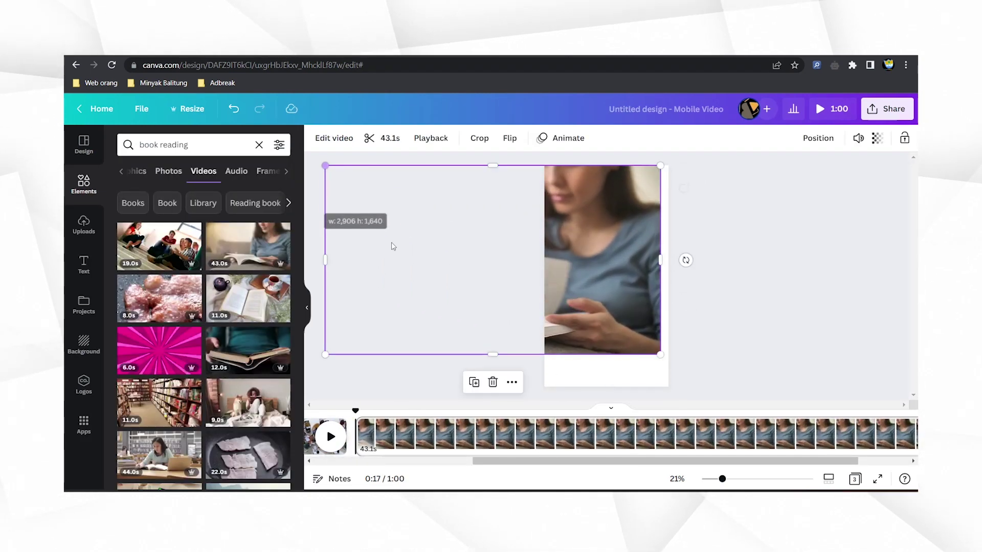
{"action": "left_click_drag", "start_coordinate": [661, 354], "coordinate": [717, 387]}
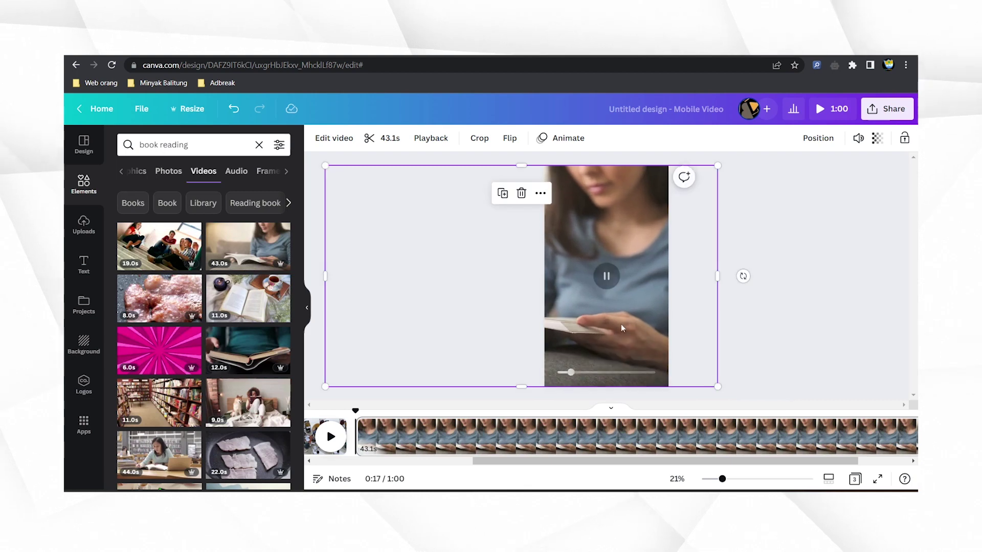
{"action": "left_click_drag", "start_coordinate": [619, 307], "coordinate": [702, 307]}
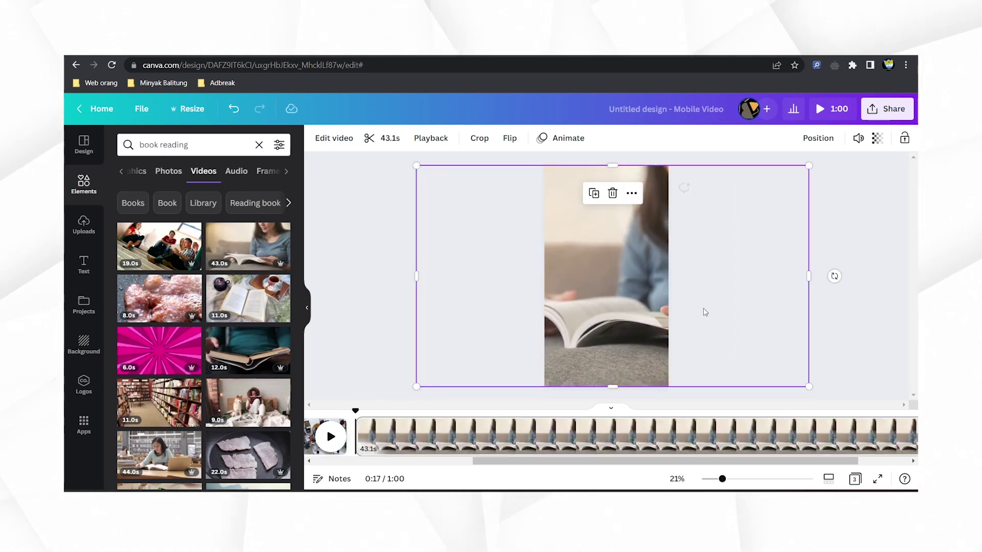
Add a fourth page, search the videos for "relationship", and insert the 13-second clip of the older couple.
{"action": "left_click", "coordinate": [259, 145]}
{"action": "type", "text": "relationsjo"}
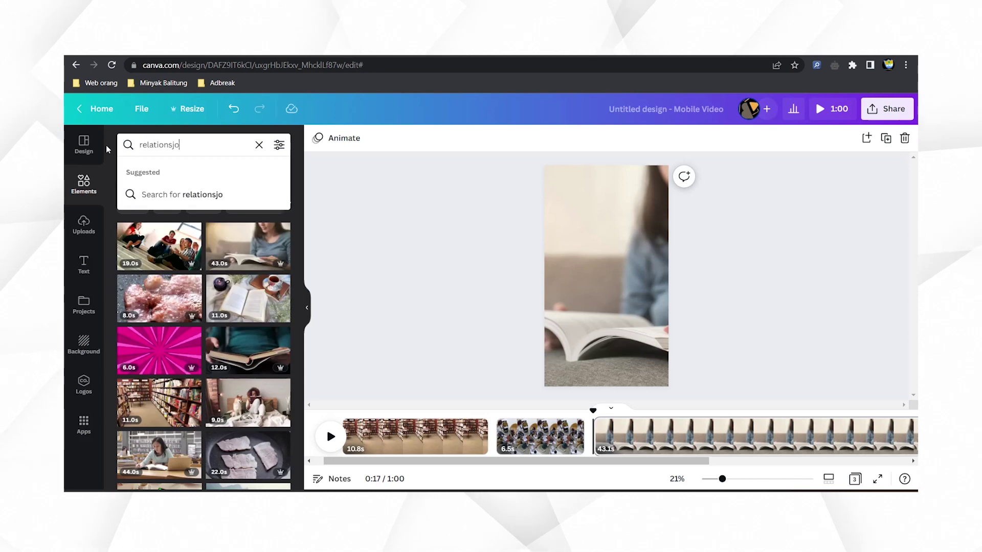
{"action": "key", "text": "BackSpace"}
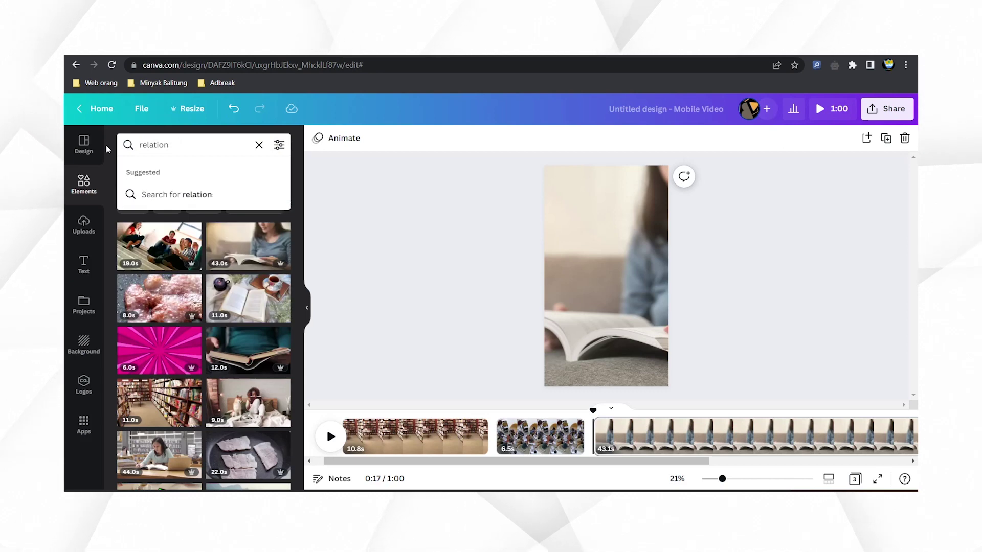
{"action": "type", "text": "hip"}
{"action": "key", "text": "Return"}
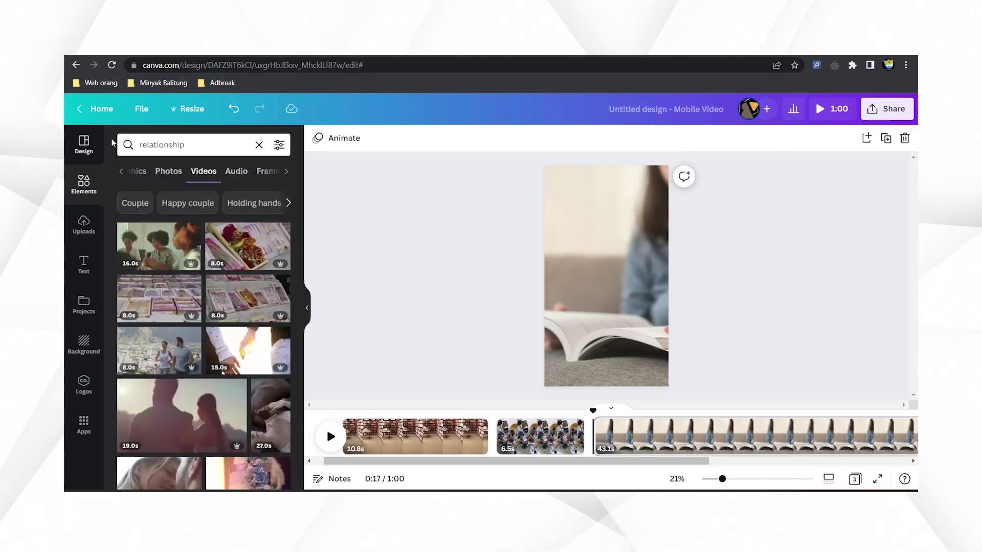
{"action": "scroll", "coordinate": [175, 222], "scroll_direction": "down", "scroll_amount": 4}
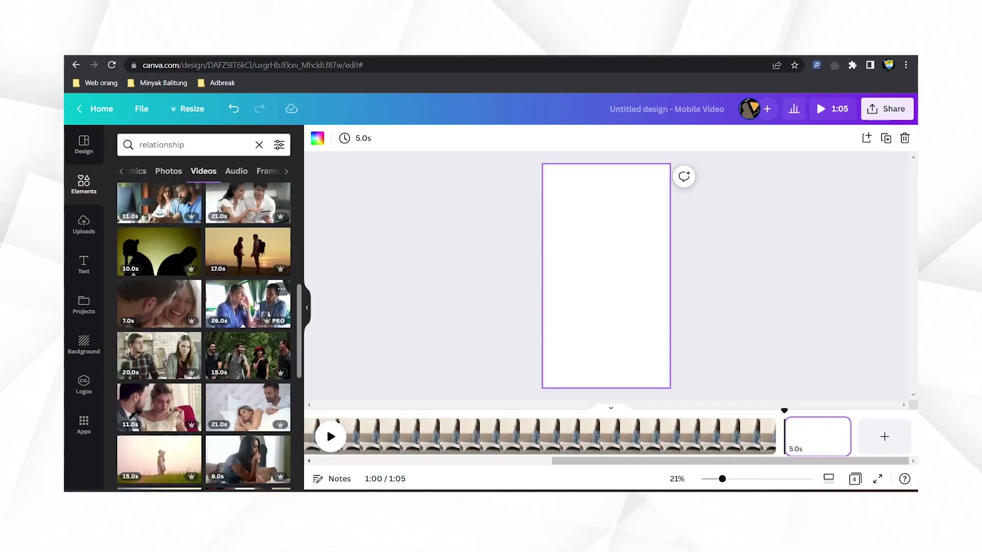
{"action": "scroll", "coordinate": [178, 316], "scroll_direction": "down", "scroll_amount": 3}
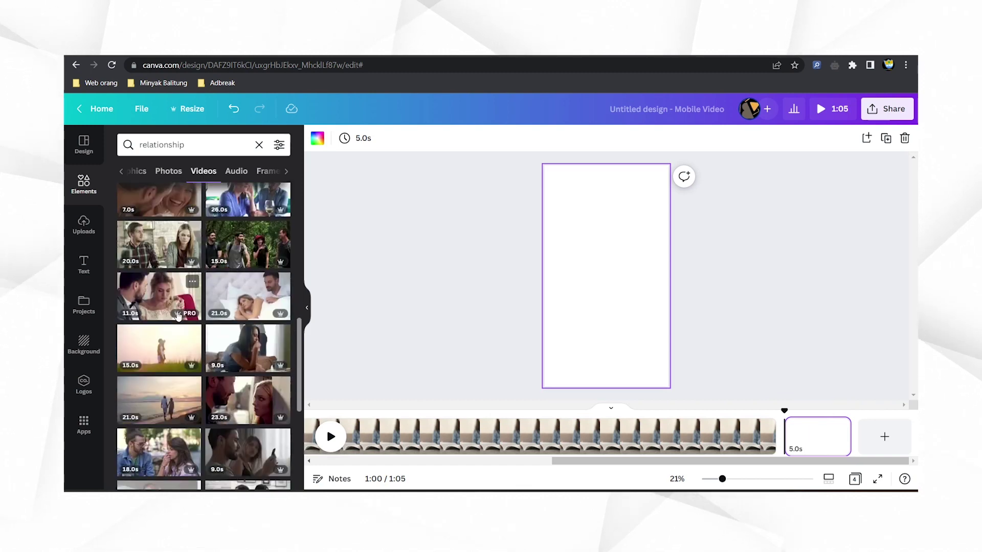
{"action": "scroll", "coordinate": [178, 316], "scroll_direction": "down", "scroll_amount": 5}
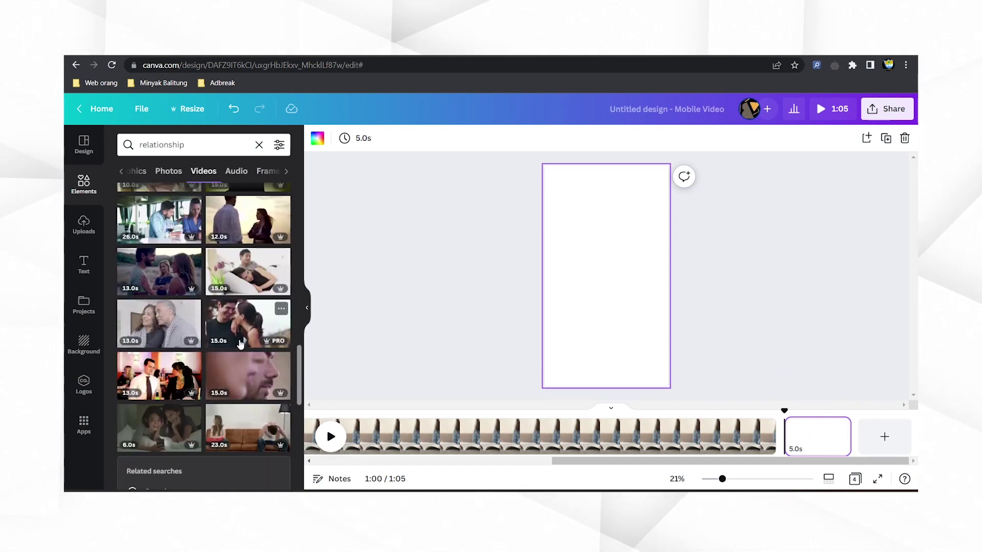
Scale the couple clip to cover the fourth page and shift it so both faces are in frame.
{"action": "left_click_drag", "start_coordinate": [747, 284], "coordinate": [873, 476]}
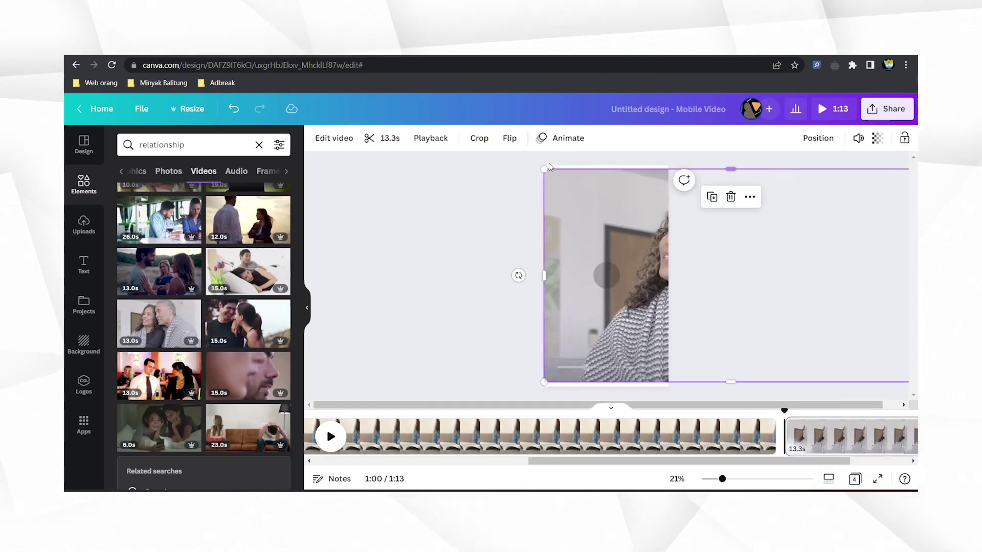
{"action": "left_click_drag", "start_coordinate": [544, 169], "coordinate": [538, 166]}
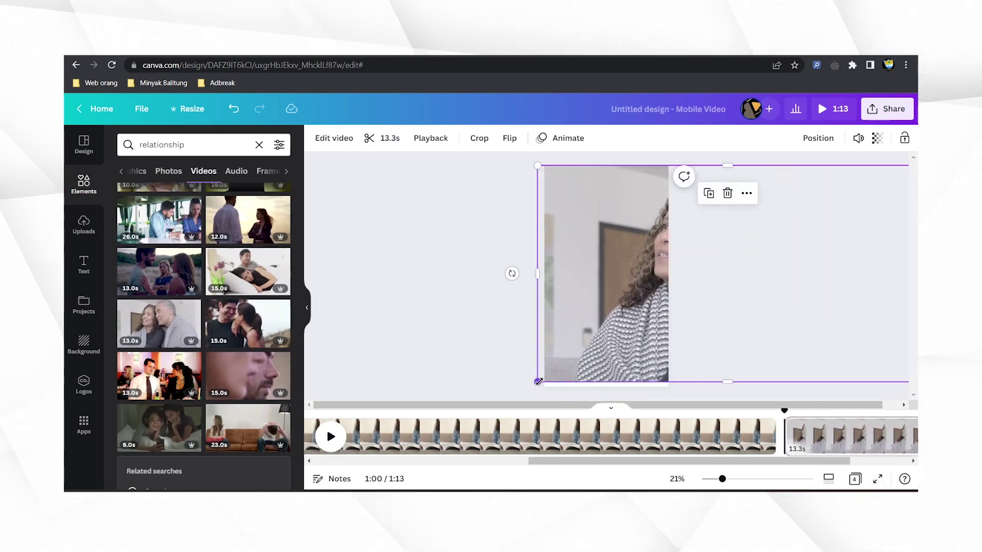
{"action": "left_click_drag", "start_coordinate": [539, 382], "coordinate": [529, 387]}
{"action": "left_click_drag", "start_coordinate": [626, 341], "coordinate": [533, 338]}
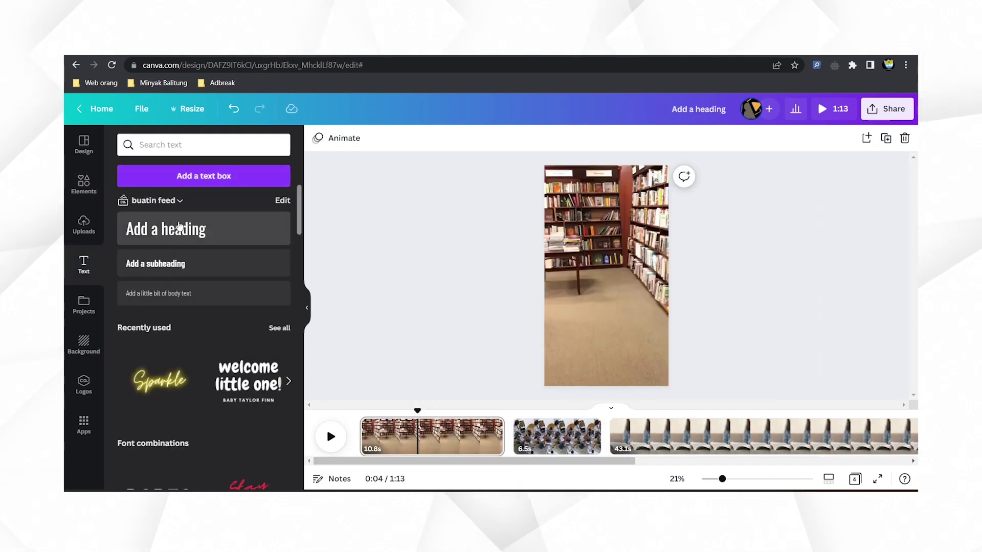
Add the "Tahukah kamu, ada buku…" narration as a white heading on the first page, with a 51-transparency black Background effect, larger spread and roundness.
{"action": "left_click", "coordinate": [180, 227]}
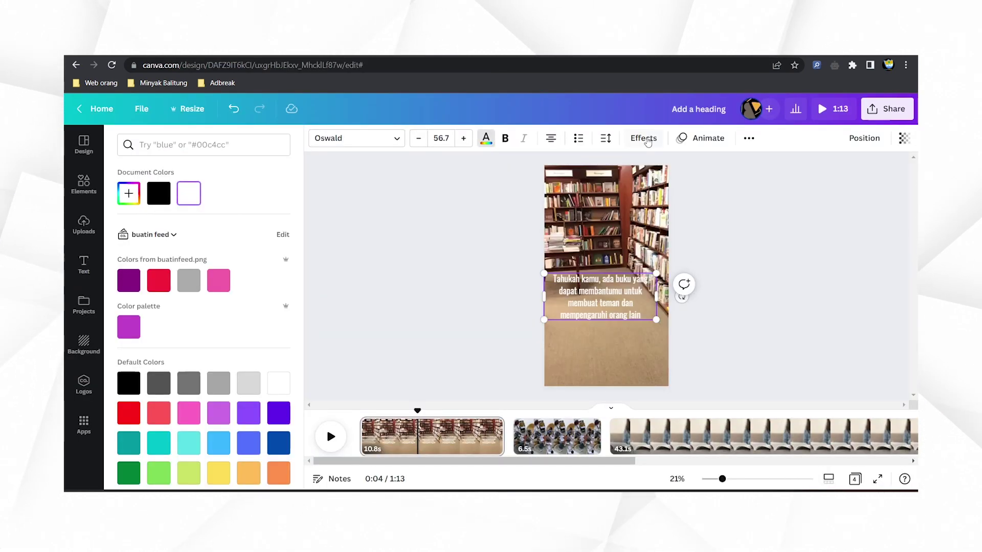
{"action": "left_click", "coordinate": [643, 138]}
{"action": "left_click", "coordinate": [259, 351]}
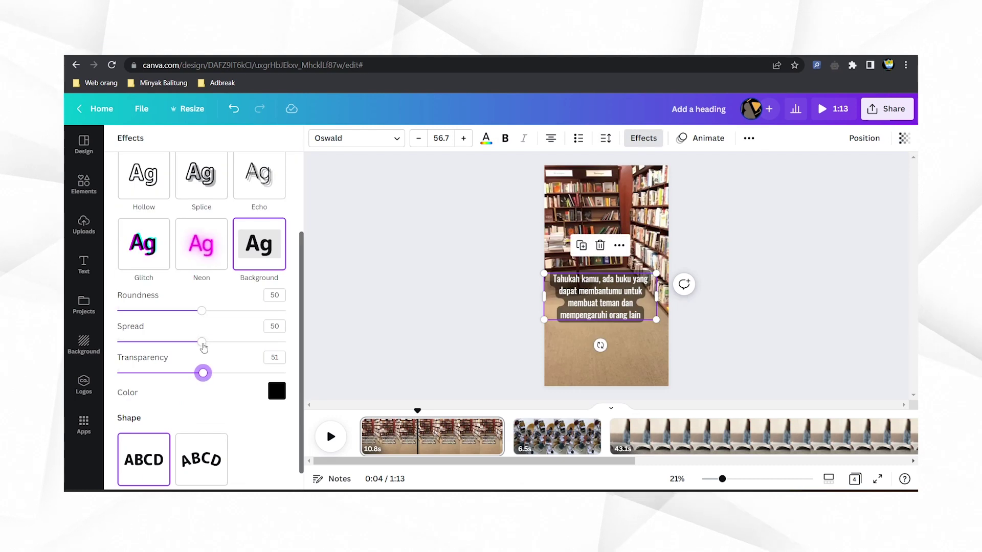
{"action": "left_click_drag", "start_coordinate": [203, 342], "coordinate": [247, 342]}
{"action": "left_click_drag", "start_coordinate": [202, 311], "coordinate": [219, 312]}
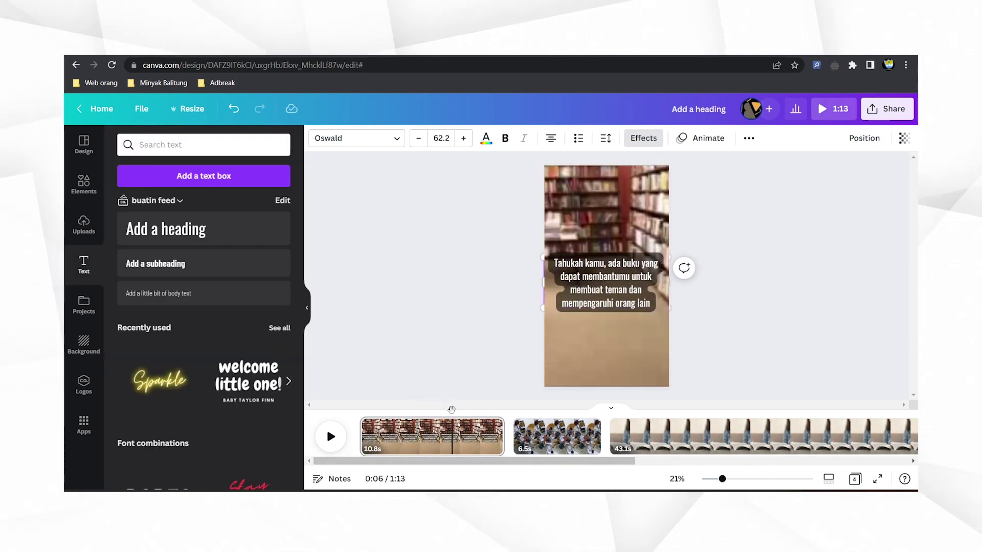
Copy the second narrator line from the ChatGPT script and use it as the second page's caption in the first caption's style.
{"action": "left_click", "coordinate": [561, 436]}
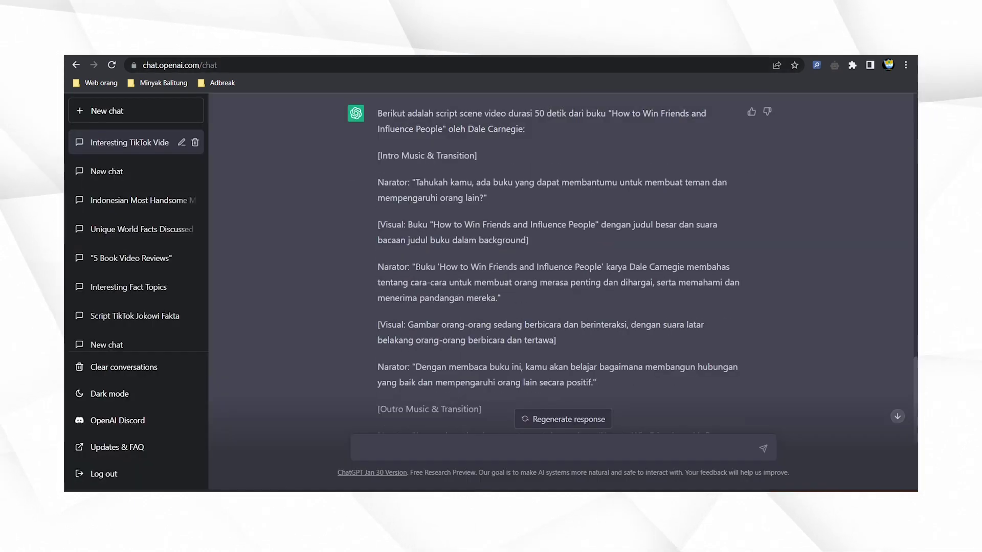
{"action": "left_click_drag", "start_coordinate": [415, 266], "coordinate": [496, 298]}
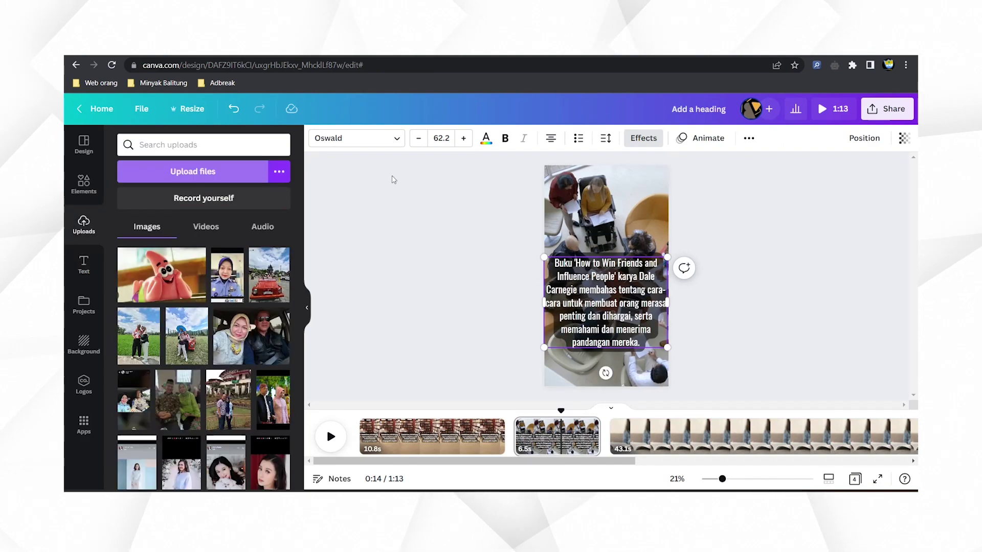
Upload the "How to Win Friends & Influence People" cover image and place it on the second page, scaled down to sit centred above the caption.
{"action": "left_click", "coordinate": [193, 171]}
{"action": "double_click", "coordinate": [688, 168]}
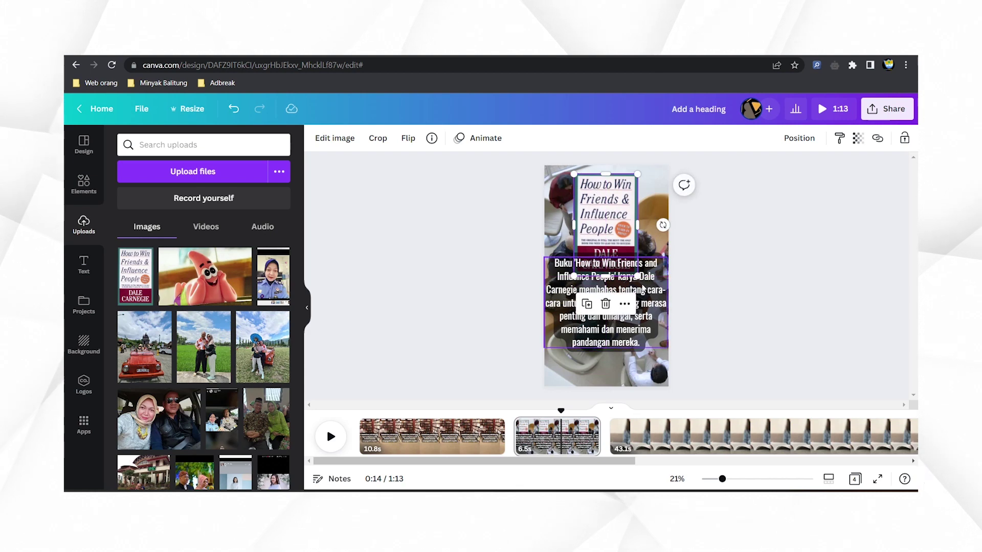
{"action": "left_click_drag", "start_coordinate": [637, 276], "coordinate": [620, 259]}
{"action": "left_click_drag", "start_coordinate": [601, 221], "coordinate": [604, 217]}
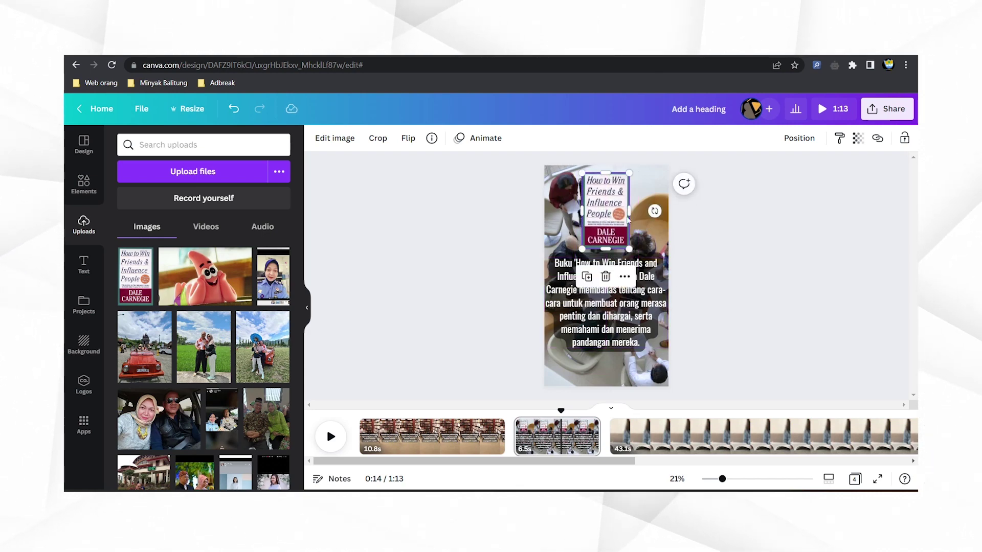
Copy the caption to page three and reword it to "Dengan membaca buku ini, kamu akan belajar bagaimana membangun hubungan yang baik dan mempengaruhi orang lain secara positif".
{"action": "left_click", "coordinate": [667, 441]}
{"action": "left_click", "coordinate": [543, 444]}
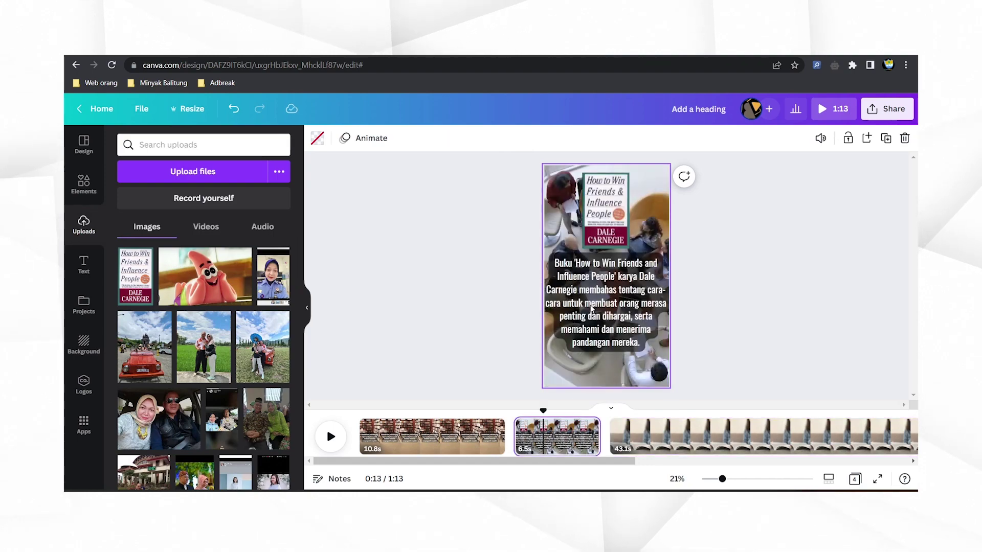
{"action": "left_click", "coordinate": [592, 309]}
{"action": "key", "text": "ctrl+c"}
{"action": "left_click", "coordinate": [665, 439]}
{"action": "key", "text": "ctrl+v"}
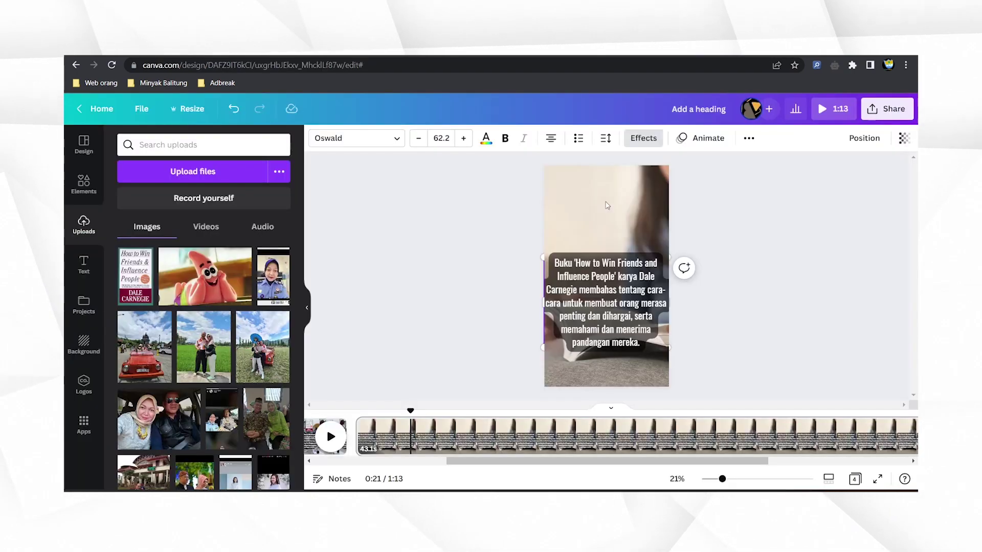
{"action": "left_click", "coordinate": [593, 281]}
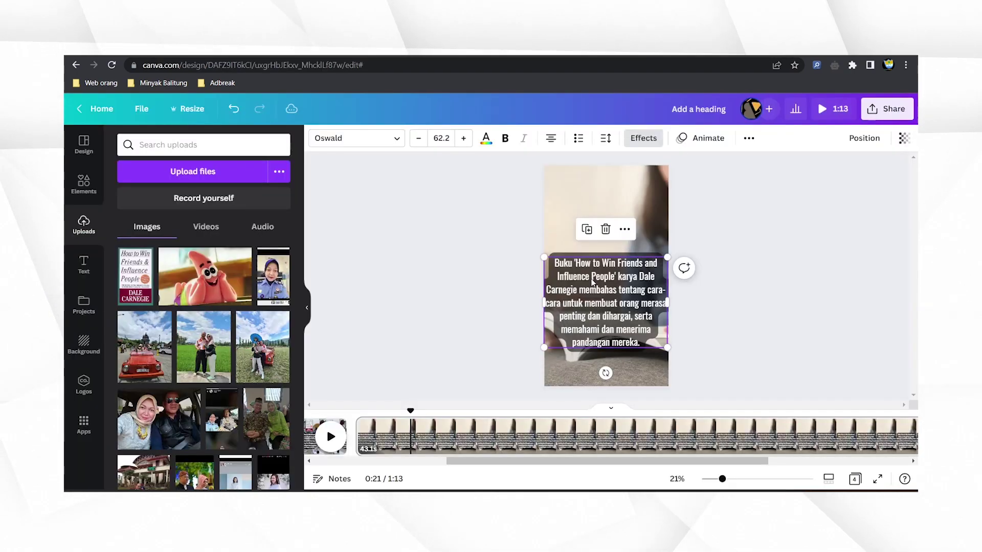
{"action": "double_click", "coordinate": [592, 279]}
{"action": "key", "text": "ctrl+v"}
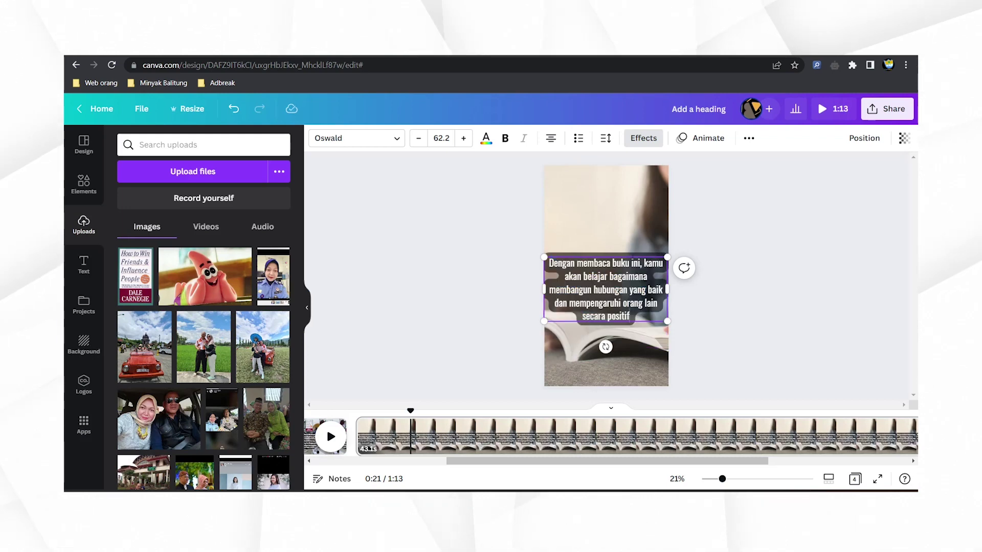
Paste a caption onto the fourth page over the couple clip and move it lower on the page.
{"action": "left_click_drag", "start_coordinate": [619, 462], "coordinate": [759, 462]}
{"action": "left_click", "coordinate": [771, 437]}
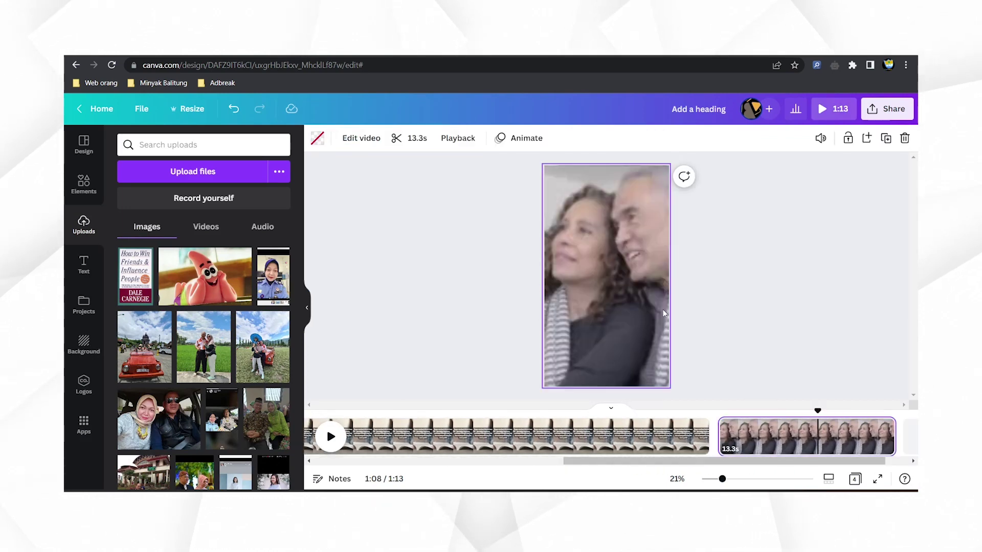
{"action": "key", "text": "ctrl+v"}
{"action": "left_click_drag", "start_coordinate": [603, 248], "coordinate": [603, 318]}
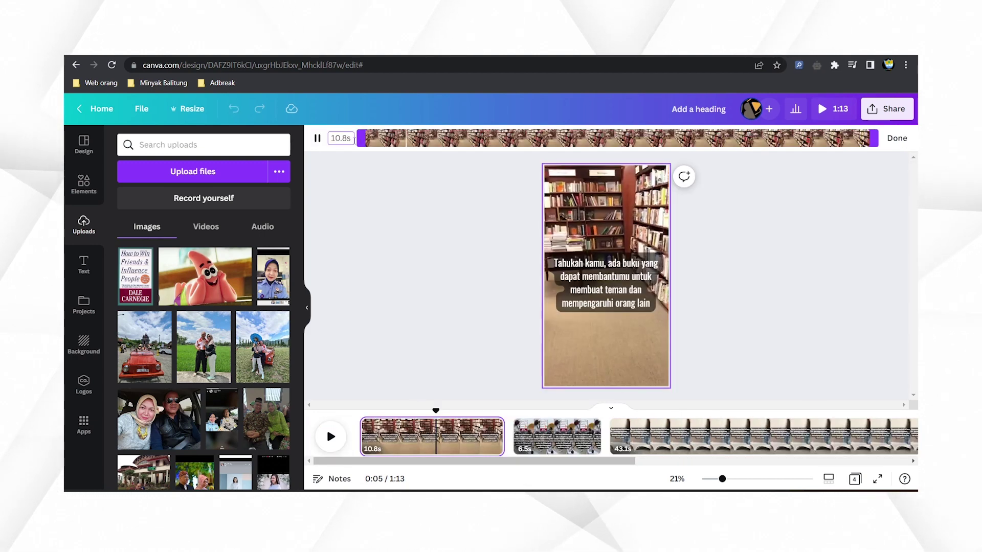
Set the third page's duration to 15 seconds.
{"action": "left_click_drag", "start_coordinate": [354, 141], "coordinate": [317, 142]}
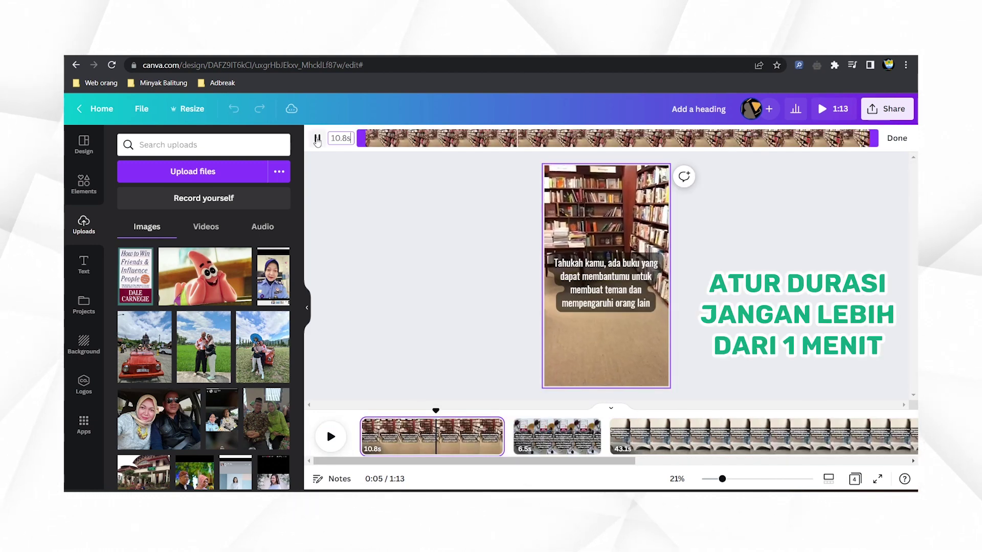
{"action": "left_click", "coordinate": [558, 438]}
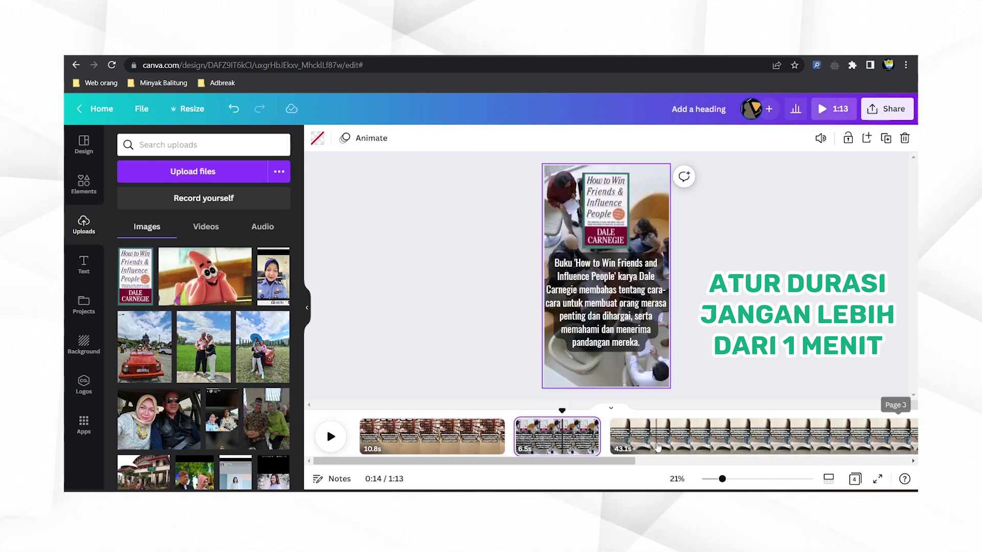
{"action": "left_click", "coordinate": [890, 437]}
{"action": "left_click", "coordinate": [410, 138]}
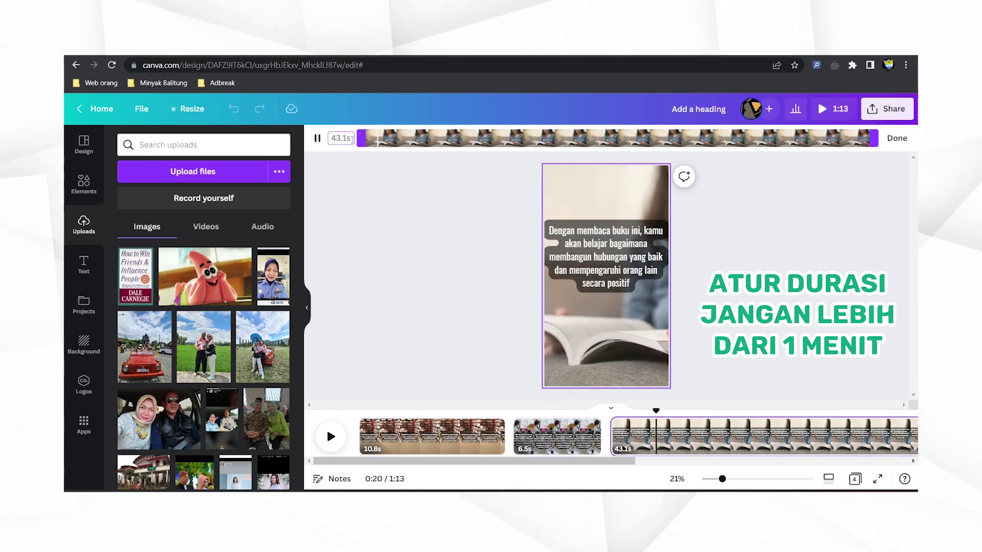
{"action": "key", "text": "BackSpace"}
{"action": "key", "text": "BackSpace"}
{"action": "key", "text": "BackSpace"}
{"action": "key", "text": "BackSpace"}
{"action": "key", "text": "BackSpace"}
{"action": "type", "text": "15"}
{"action": "key", "text": "Return"}
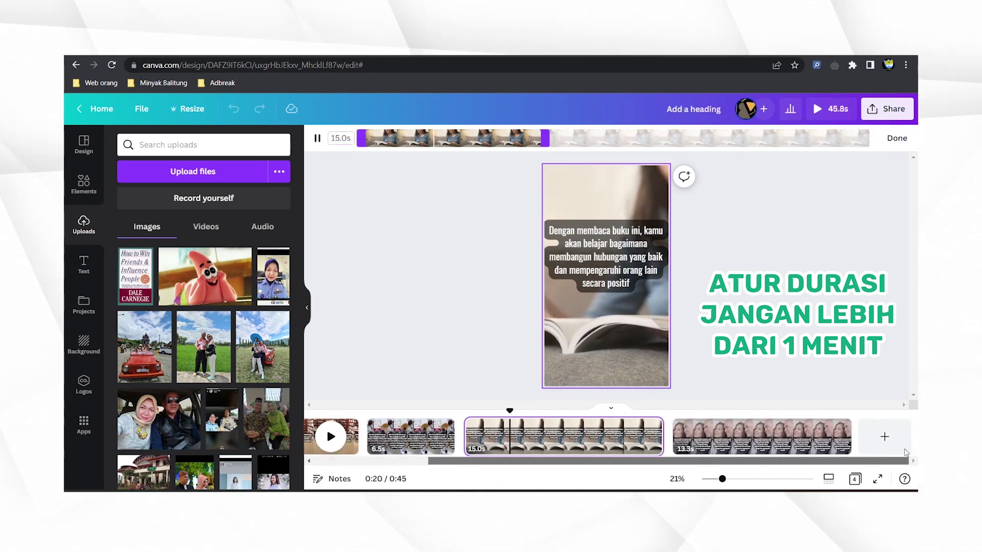
Set the fourth page's duration, with the couple clip, to 10 seconds and finish trimming.
{"action": "left_click", "coordinate": [762, 434]}
{"action": "left_click", "coordinate": [417, 137]}
{"action": "key", "text": "BackSpace"}
{"action": "key", "text": "BackSpace"}
{"action": "key", "text": "BackSpace"}
{"action": "key", "text": "BackSpace"}
{"action": "key", "text": "BackSpace"}
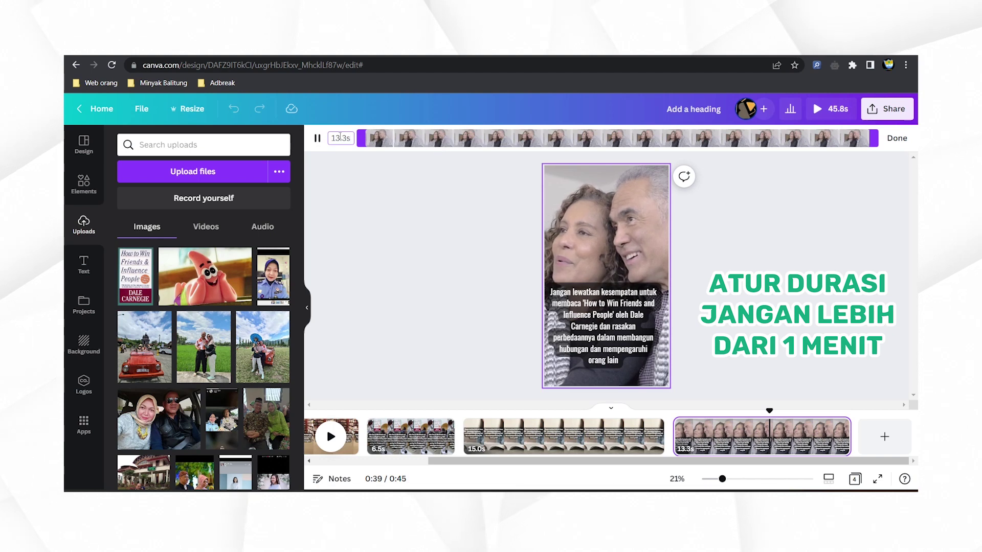
{"action": "type", "text": "10"}
{"action": "key", "text": "Return"}
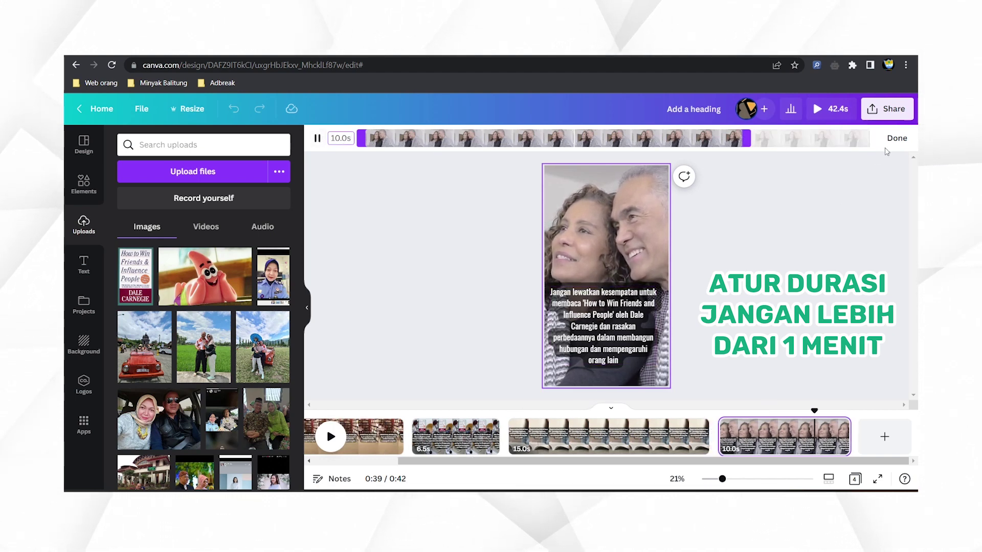
{"action": "left_click", "coordinate": [896, 139]}
Download all four pages of the design as an MP4 video.
{"action": "left_click", "coordinate": [475, 440]}
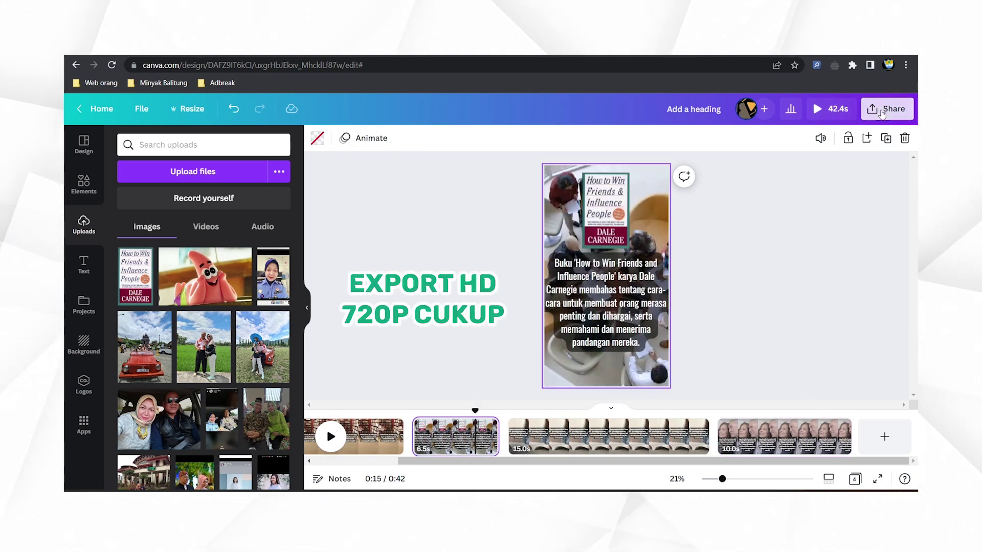
{"action": "left_click", "coordinate": [882, 110]}
{"action": "scroll", "coordinate": [748, 355], "scroll_direction": "down", "scroll_amount": 1}
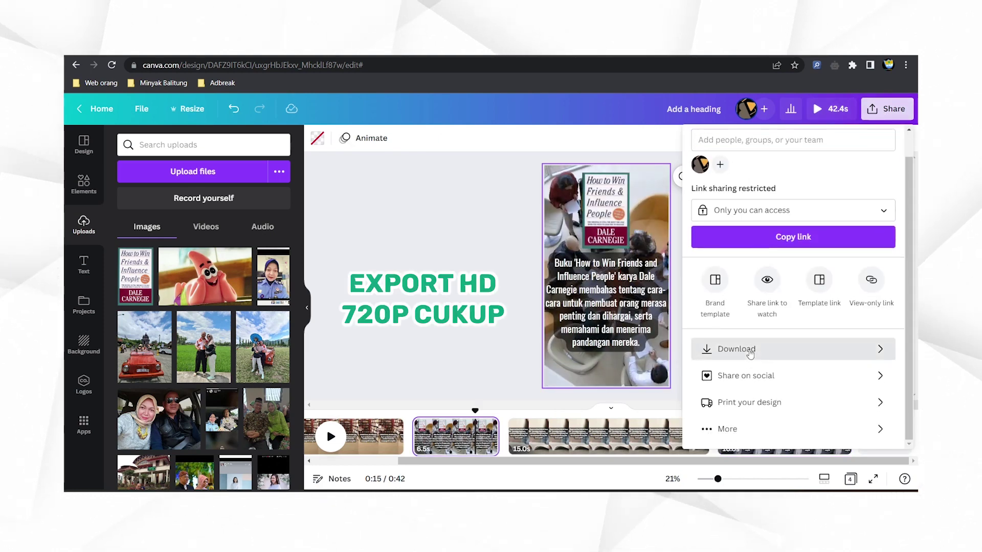
{"action": "left_click", "coordinate": [748, 352]}
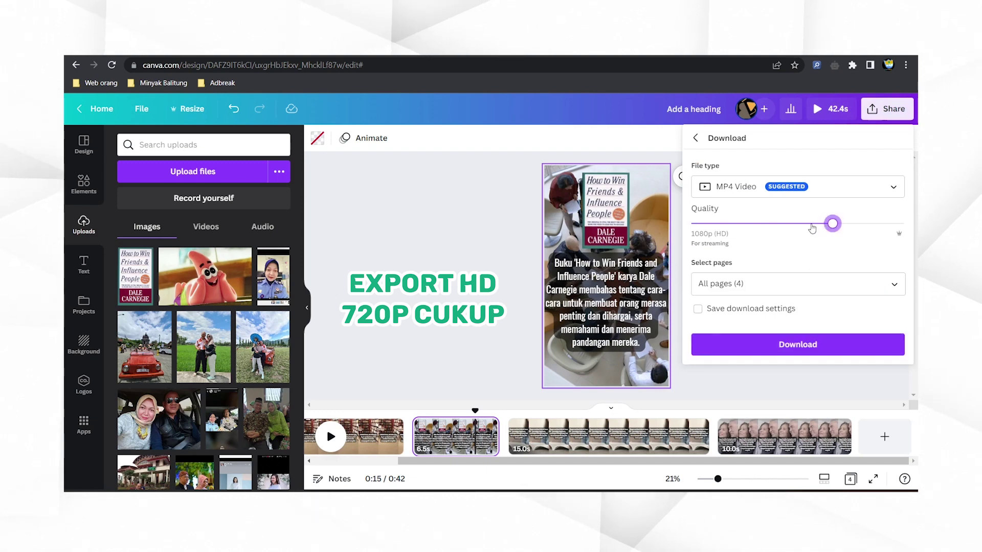
{"action": "left_click", "coordinate": [774, 348]}
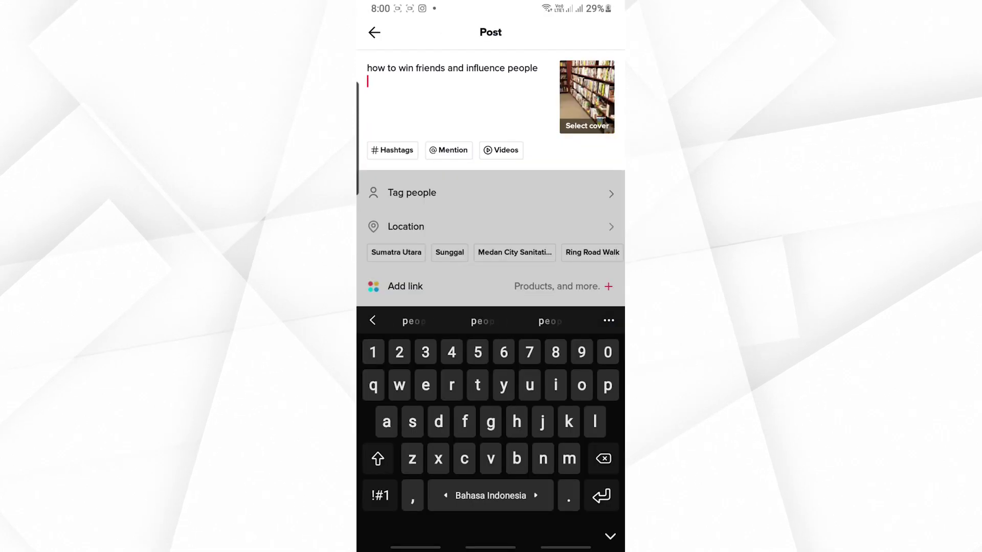
In TikTok, continue the post's caption and attach the showcase book "Buku How to Win Friends And Influence People In The Digital Age".
{"action": "type", "text": "- m"}
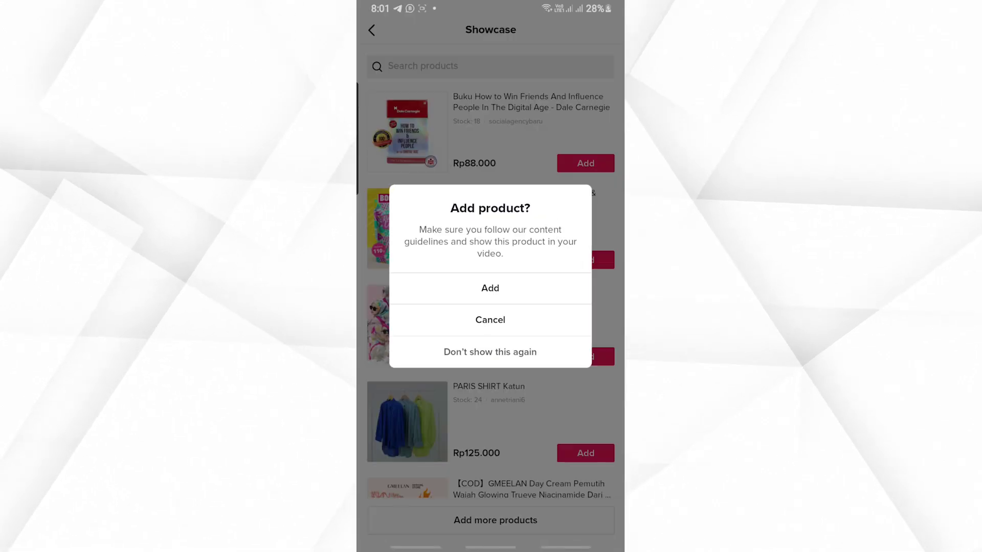
{"action": "left_click", "coordinate": [490, 288]}
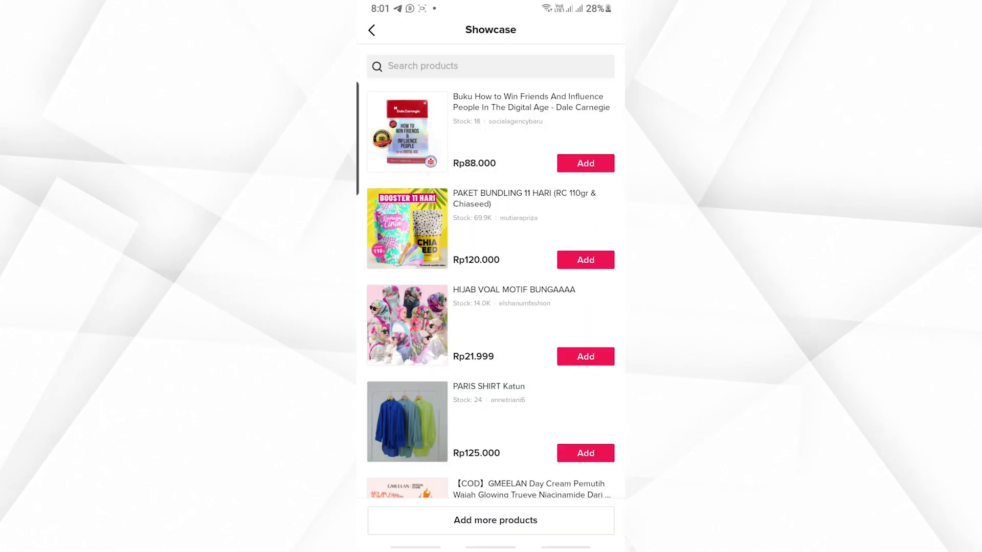
{"action": "key", "text": "BackSpace"}
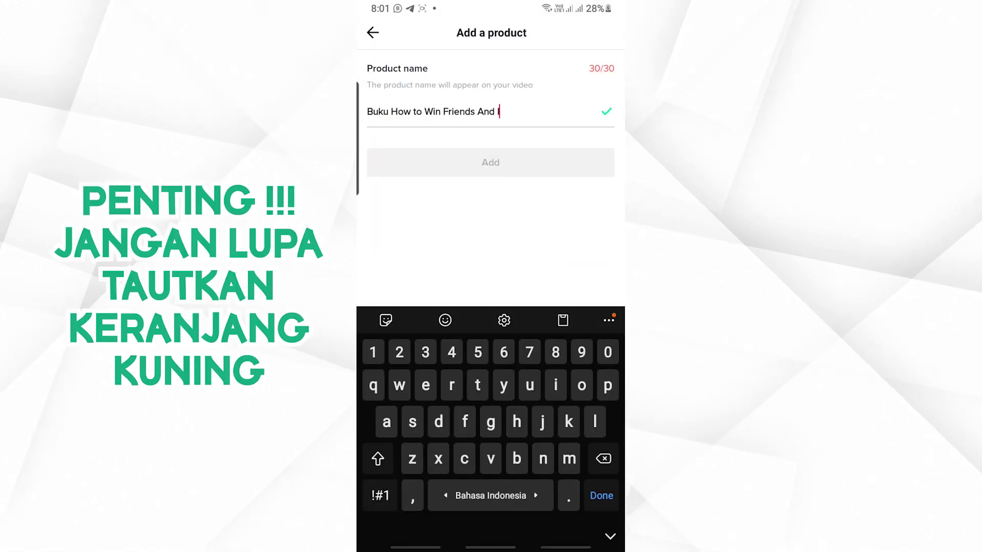
{"action": "left_click", "coordinate": [491, 163]}
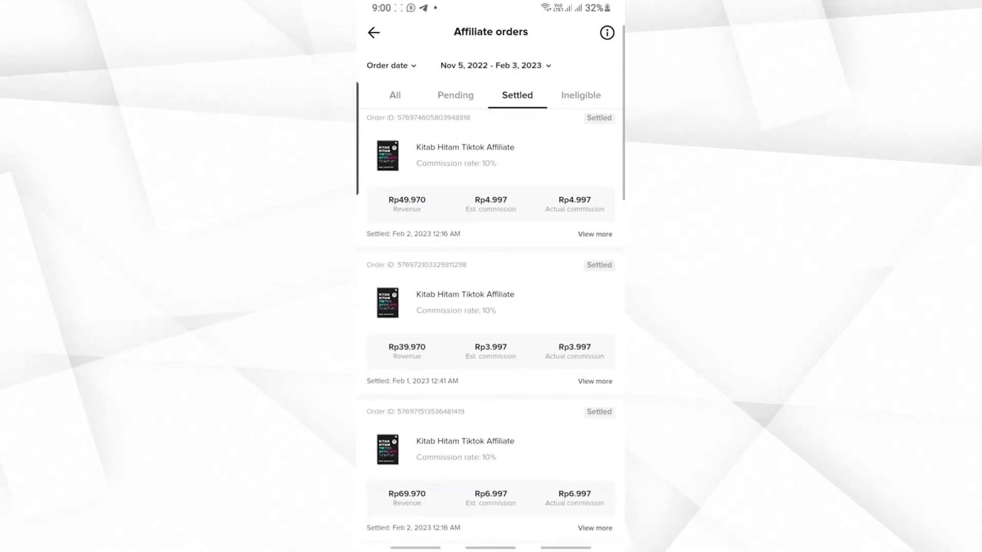
Look through the settled TikTok affiliate orders and the book listings in the Product Marketplace.
{"action": "scroll", "coordinate": [491, 317], "scroll_direction": "down", "scroll_amount": 3}
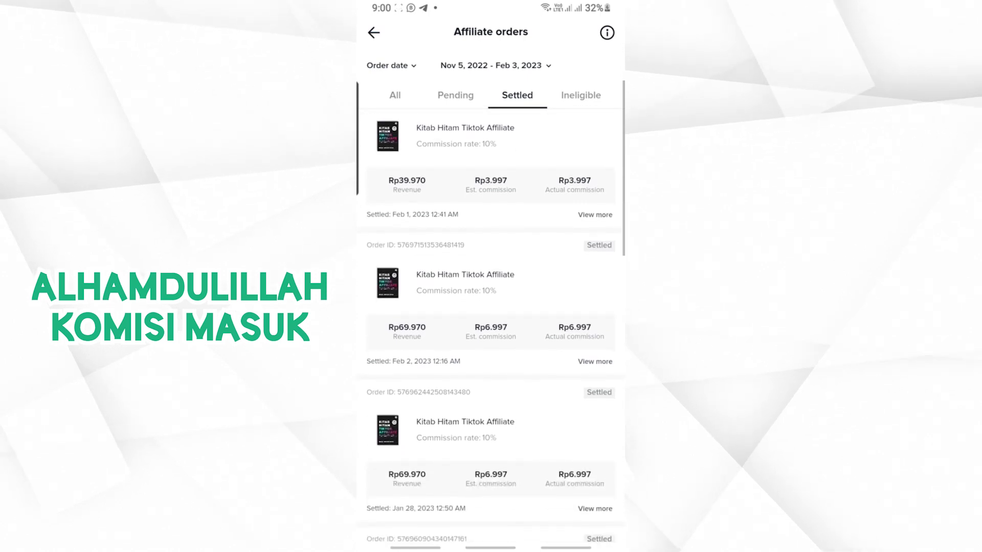
{"action": "scroll", "coordinate": [491, 317], "scroll_direction": "down", "scroll_amount": 3}
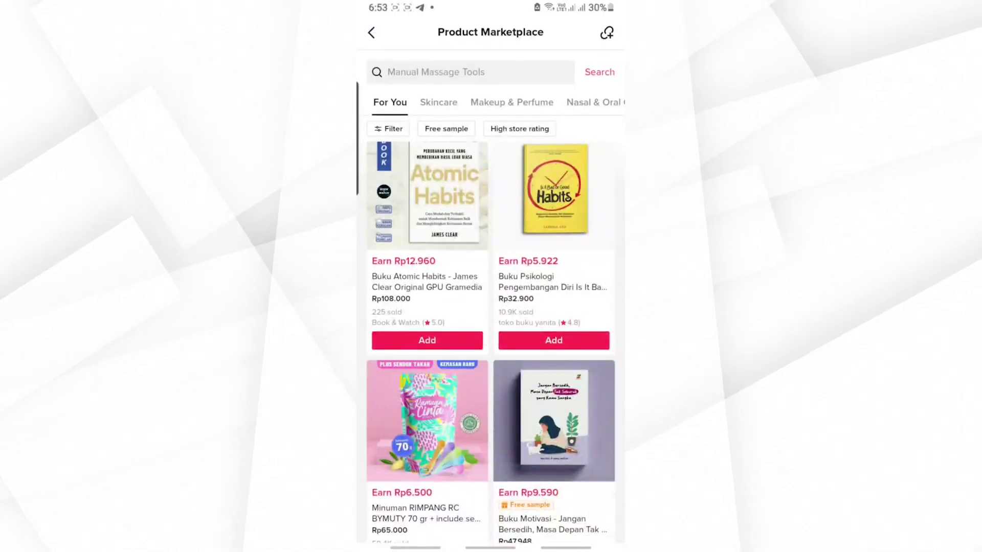
{"action": "scroll", "coordinate": [491, 317], "scroll_direction": "down", "scroll_amount": 5}
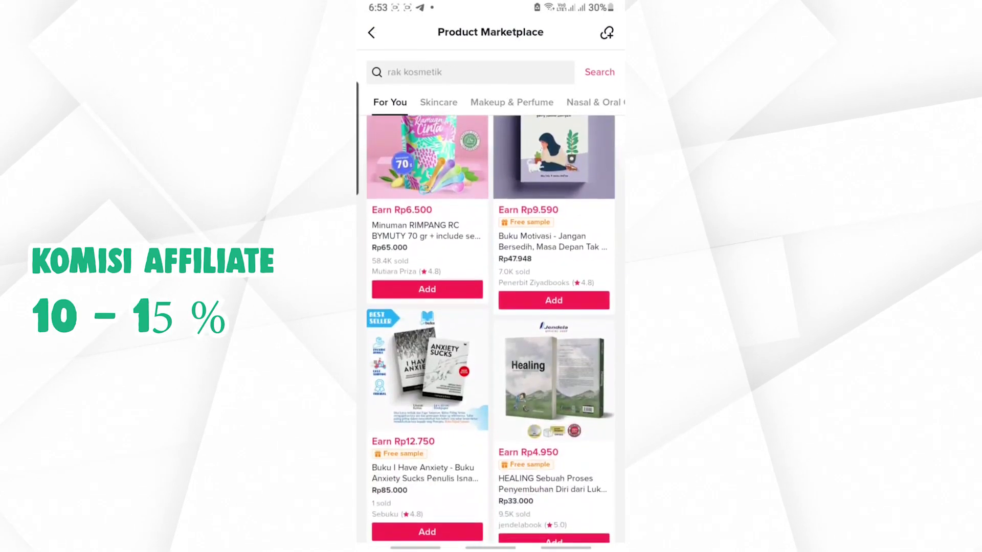
{"action": "scroll", "coordinate": [491, 327], "scroll_direction": "down", "scroll_amount": 5}
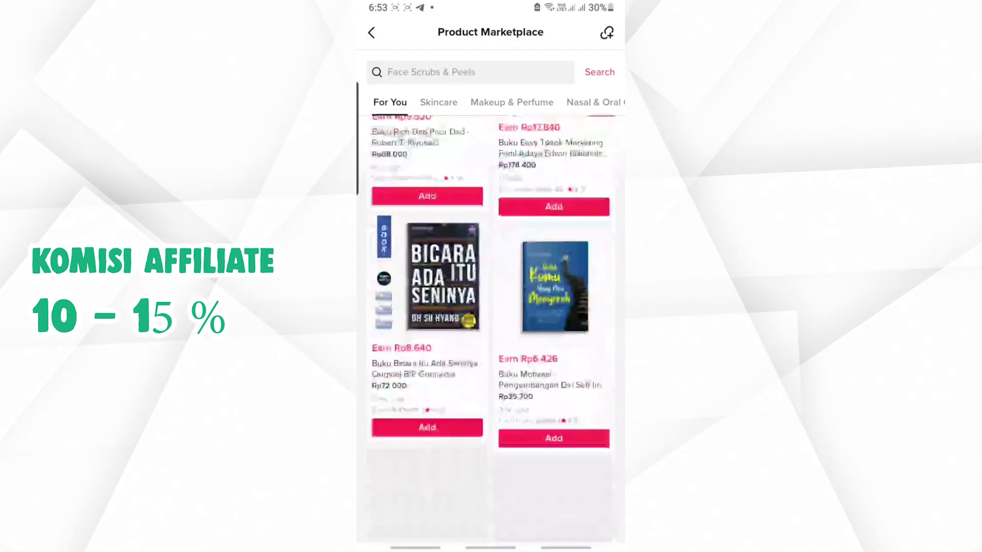
{"action": "scroll", "coordinate": [491, 327], "scroll_direction": "down", "scroll_amount": 5}
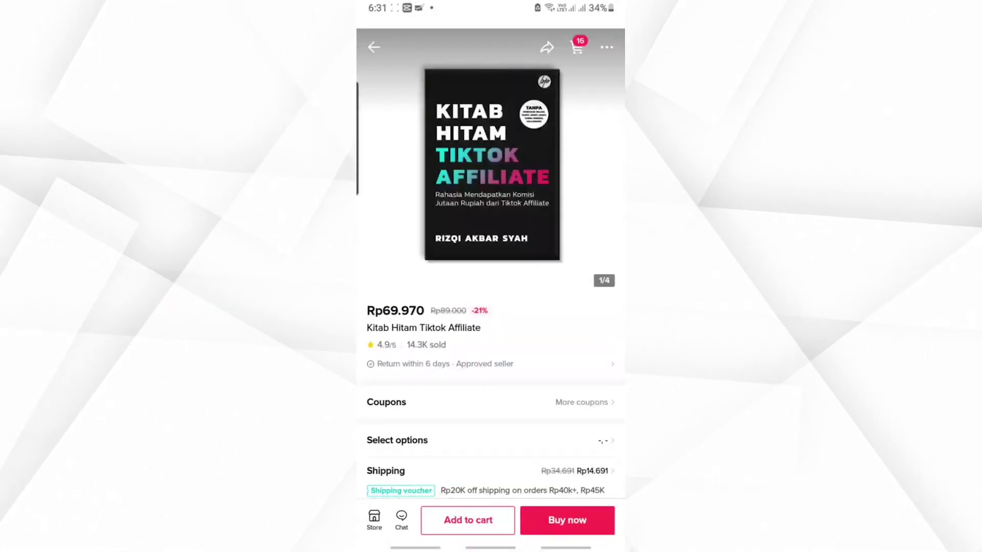
Examine the "Kitab Hitam Tiktok Affiliate" product page and the commissions of its settled affiliate orders.
{"action": "scroll", "coordinate": [491, 276], "scroll_direction": "down", "scroll_amount": 4}
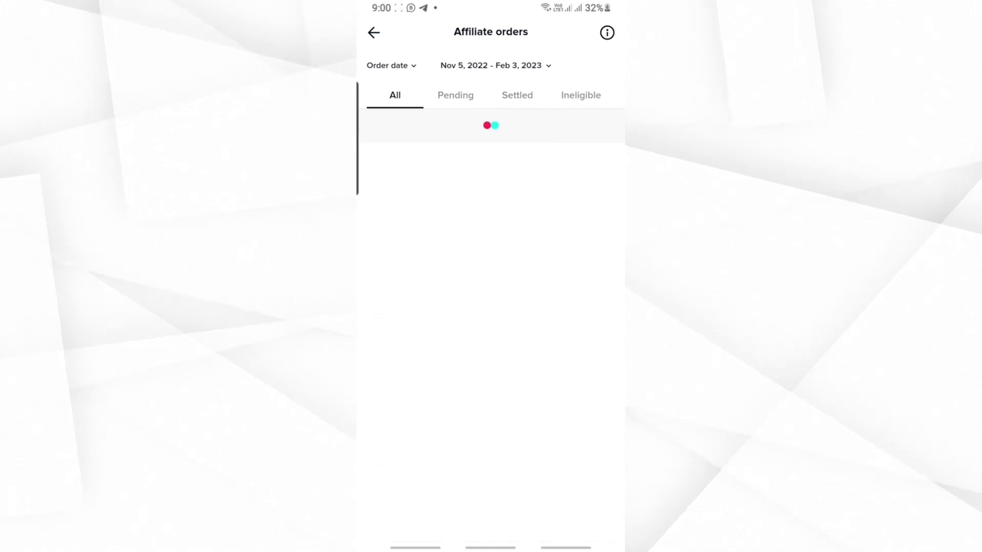
{"action": "left_click", "coordinate": [517, 95]}
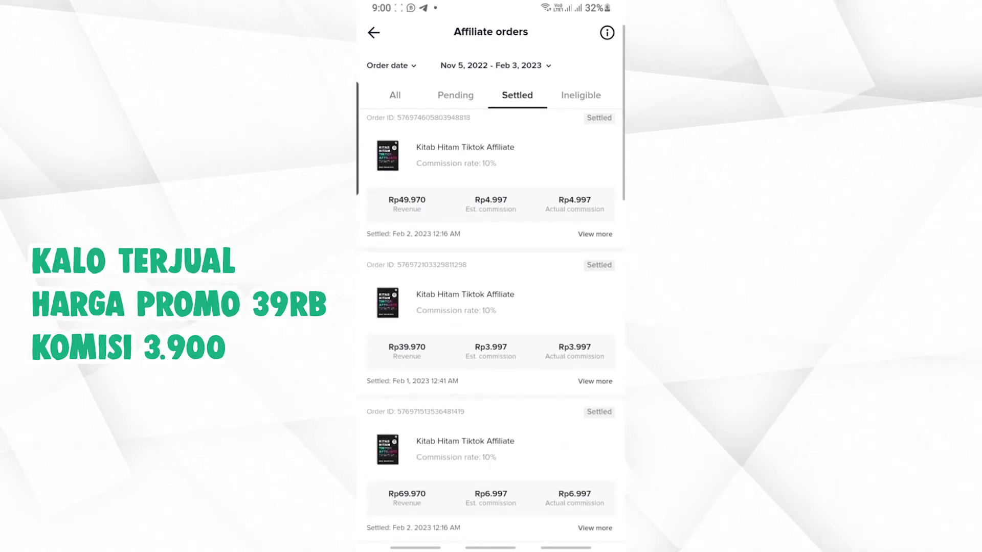
{"action": "scroll", "coordinate": [491, 328], "scroll_direction": "down", "scroll_amount": 5}
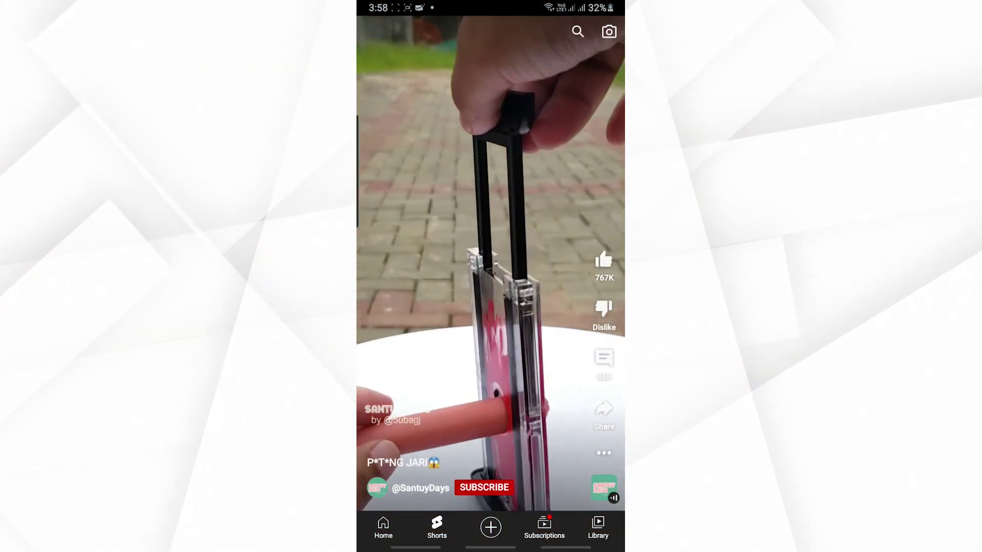
Switch to YouTube, create a Short from a 15-second part of the 0:42 book video, and title it "How to Win Friends".
{"action": "scroll", "coordinate": [491, 276], "scroll_direction": "down", "scroll_amount": 3}
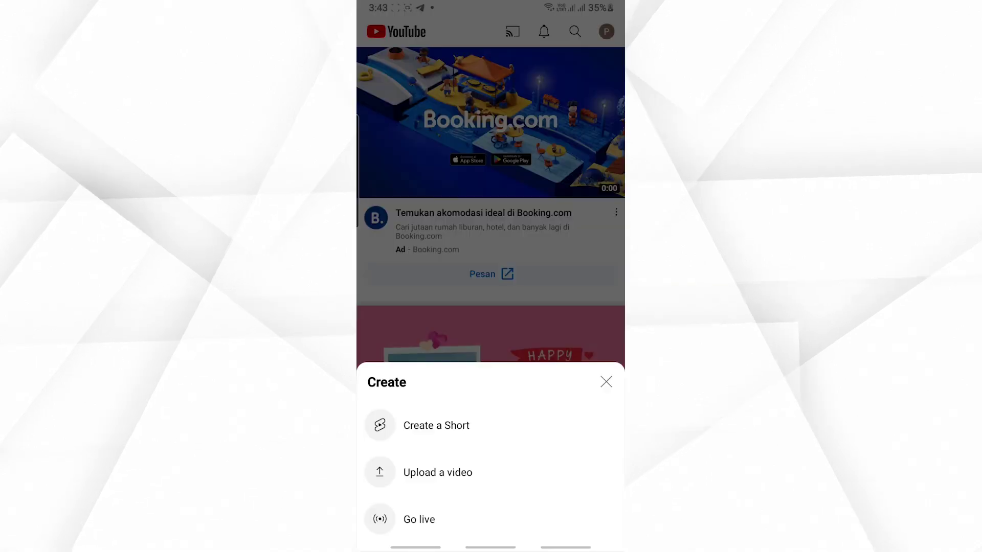
{"action": "left_click", "coordinate": [437, 426]}
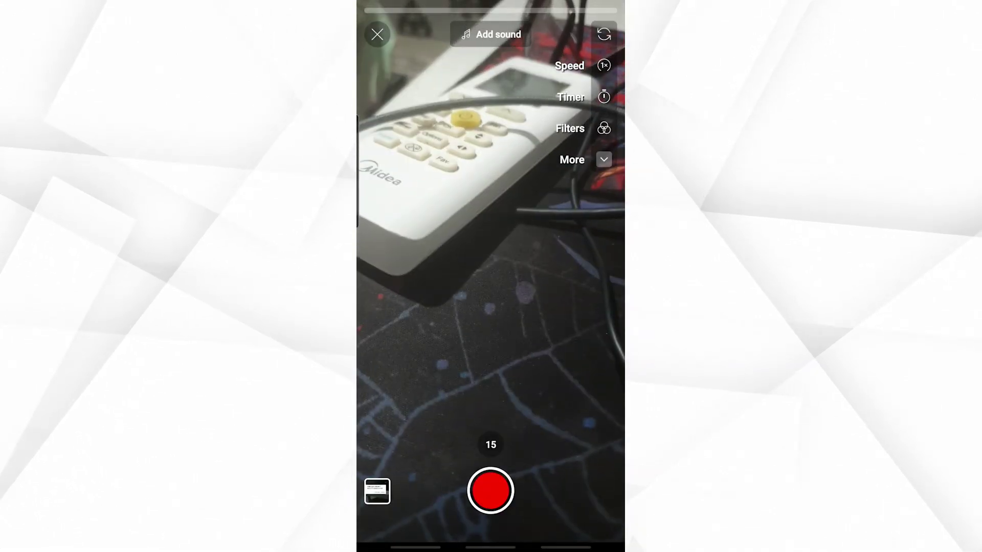
{"action": "left_click", "coordinate": [377, 492]}
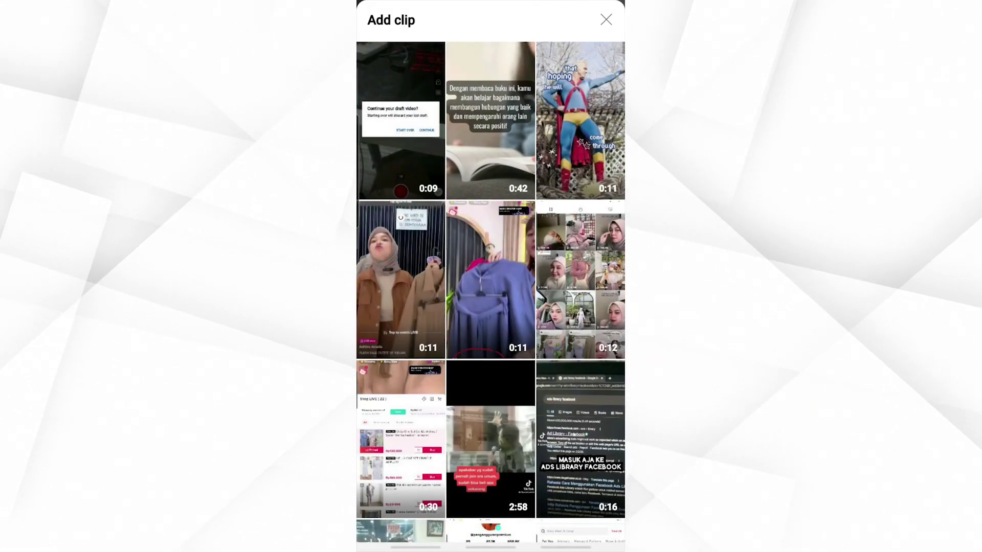
{"action": "left_click", "coordinate": [491, 121]}
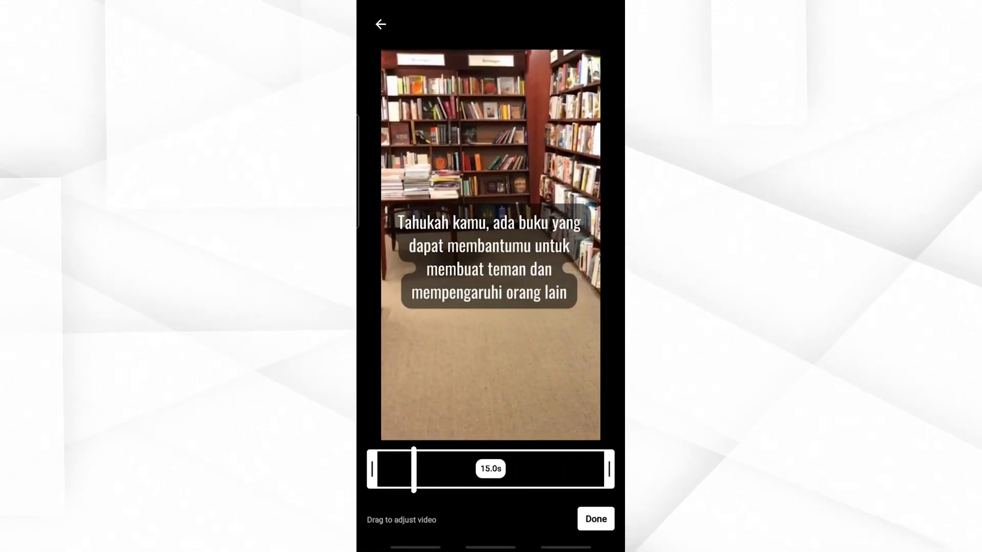
{"action": "left_click", "coordinate": [596, 519]}
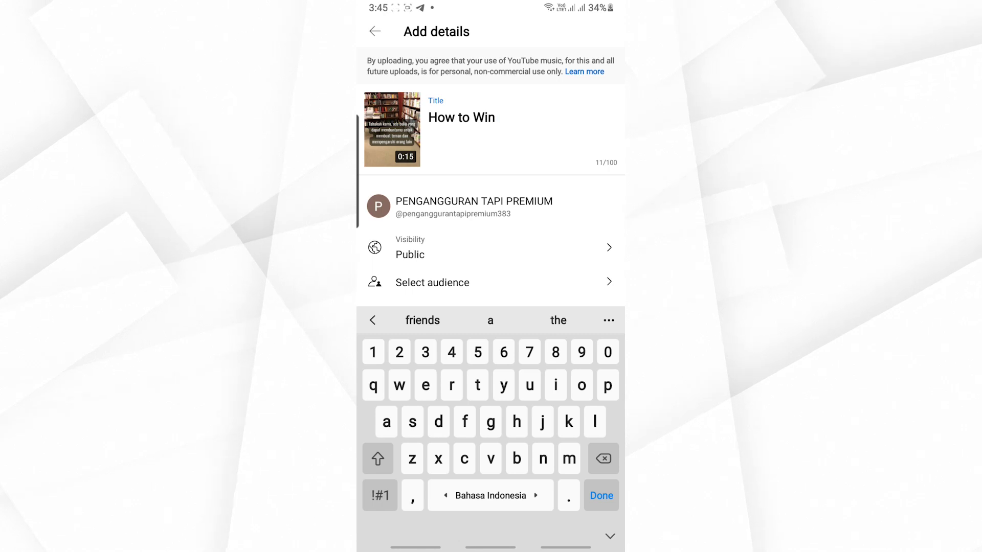
{"action": "type", "text": "Friends"}
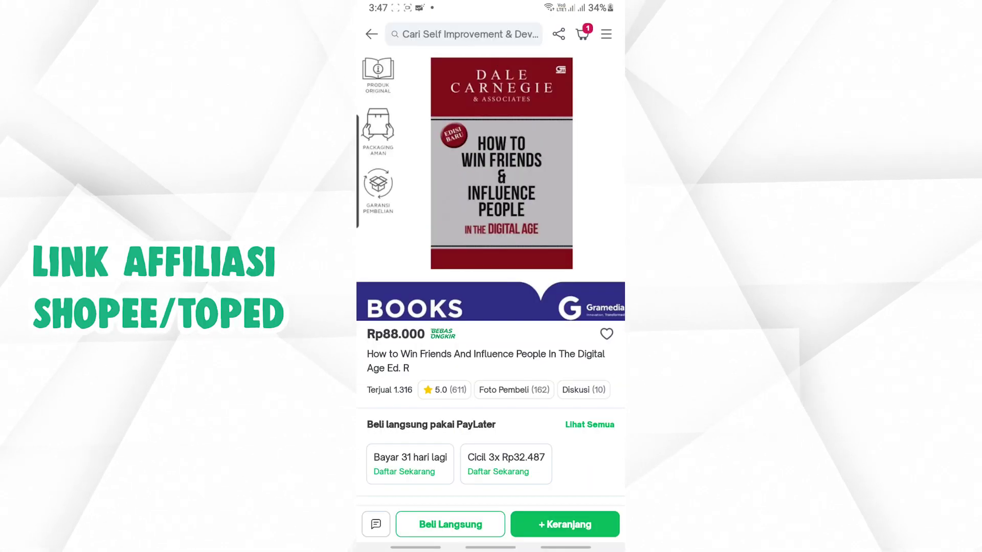
Get the book's share links from Tokopedia and Shopee and add the Shopee link after "SHOPEE =" in the Short's description.
{"action": "left_click", "coordinate": [559, 34]}
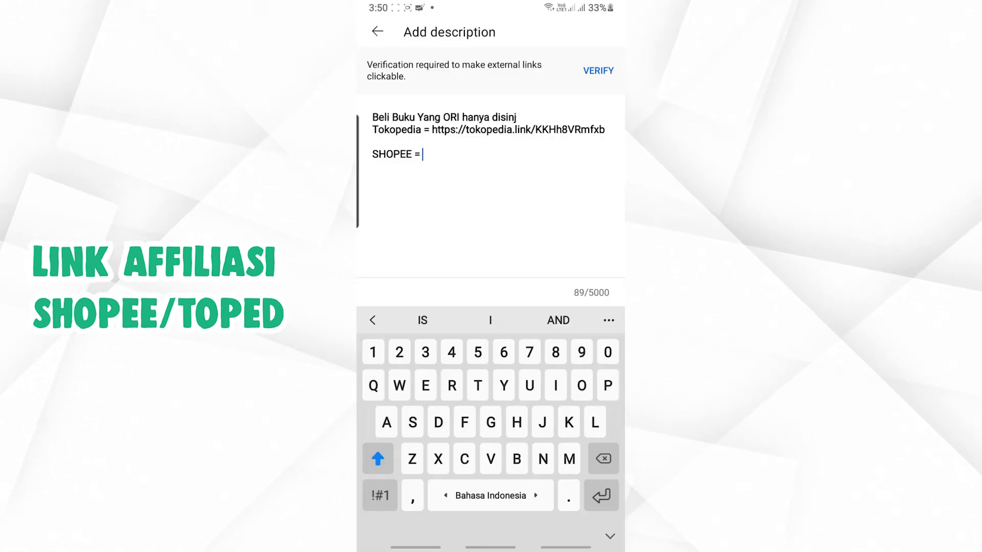
{"action": "left_click", "coordinate": [373, 320]}
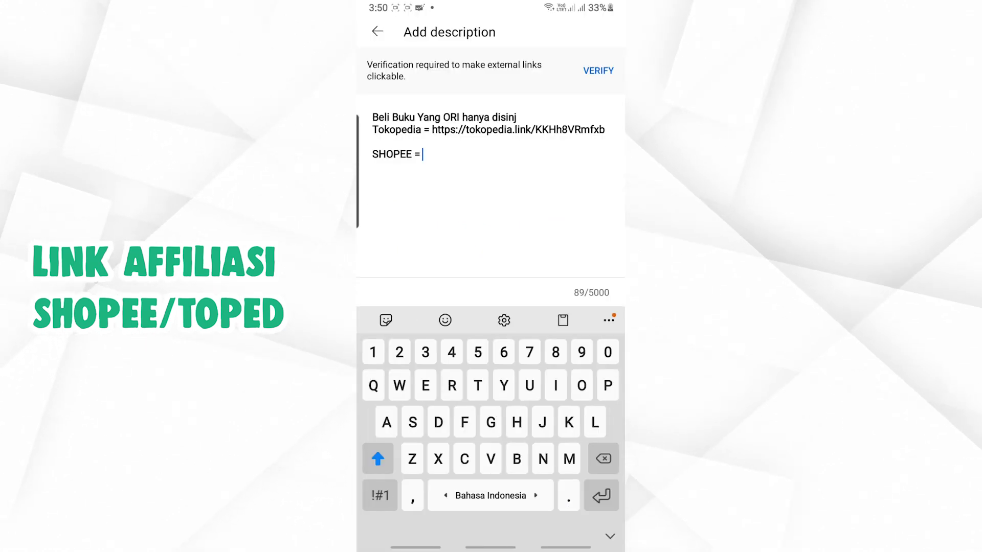
{"action": "left_click", "coordinate": [563, 320]}
{"action": "left_click", "coordinate": [402, 366]}
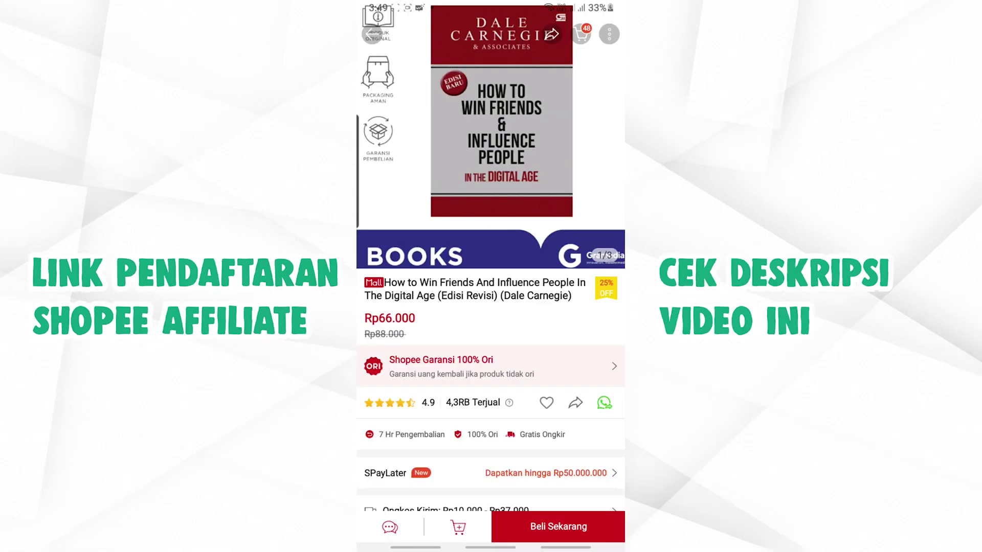
{"action": "left_click", "coordinate": [552, 34]}
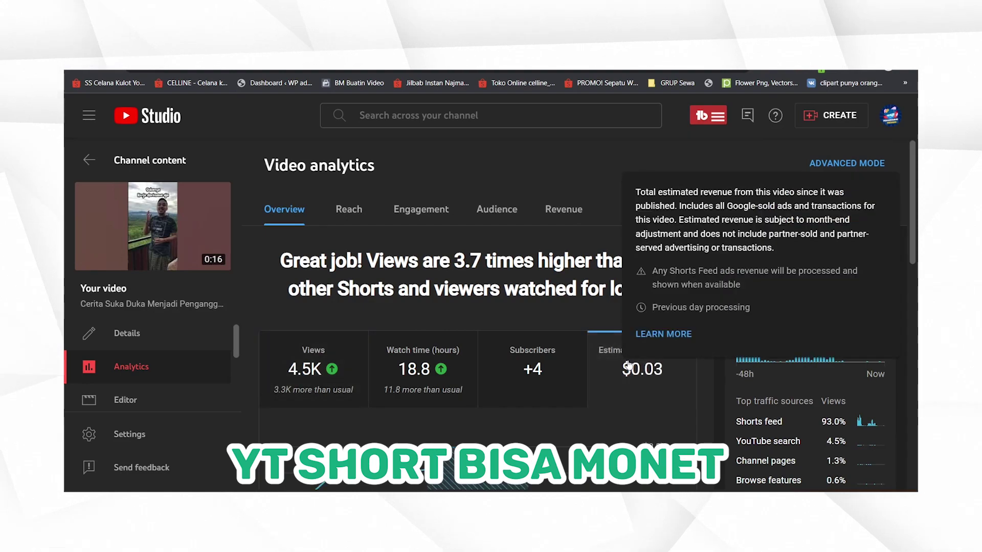
Review the Short's estimated revenue and audience retention in YouTube Studio's video analytics.
{"action": "left_click", "coordinate": [589, 357]}
{"action": "scroll", "coordinate": [589, 357], "scroll_direction": "down", "scroll_amount": 2}
{"action": "scroll", "coordinate": [589, 357], "scroll_direction": "down", "scroll_amount": 5}
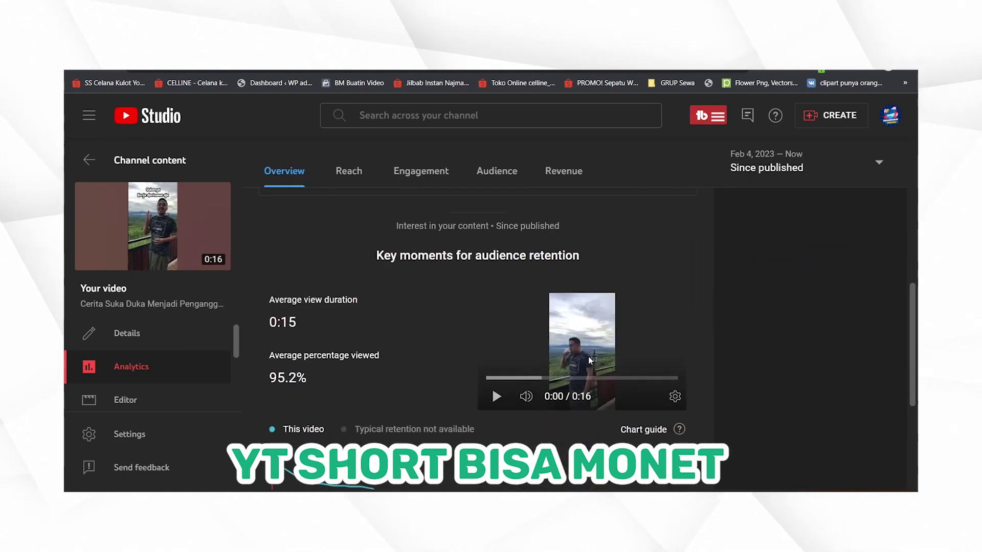